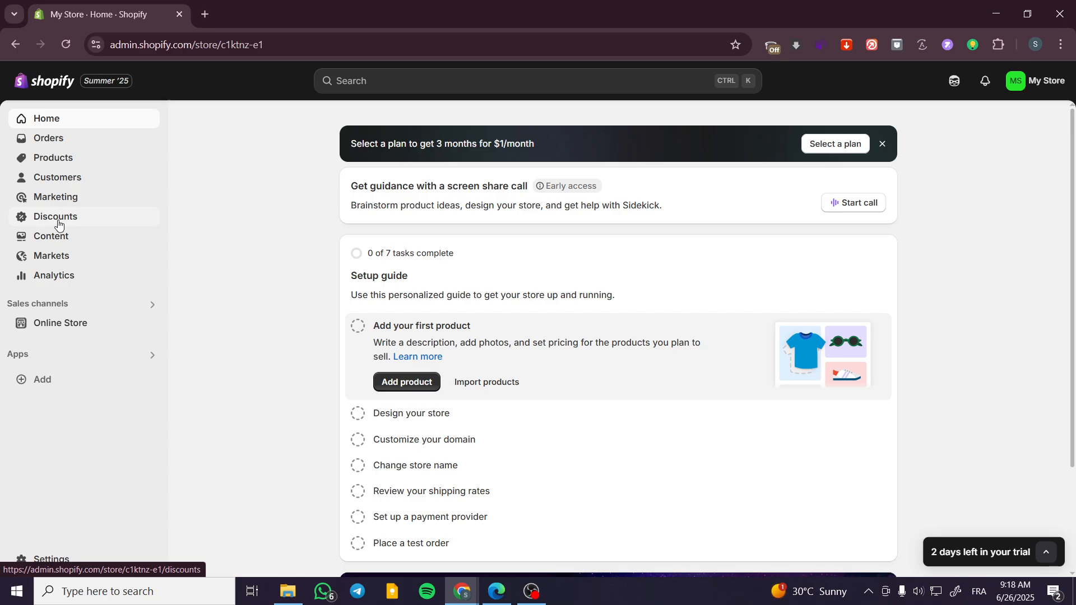
Step: Create a new product with the title "IPad 11-inch Retina Display"
left_click(58, 163)
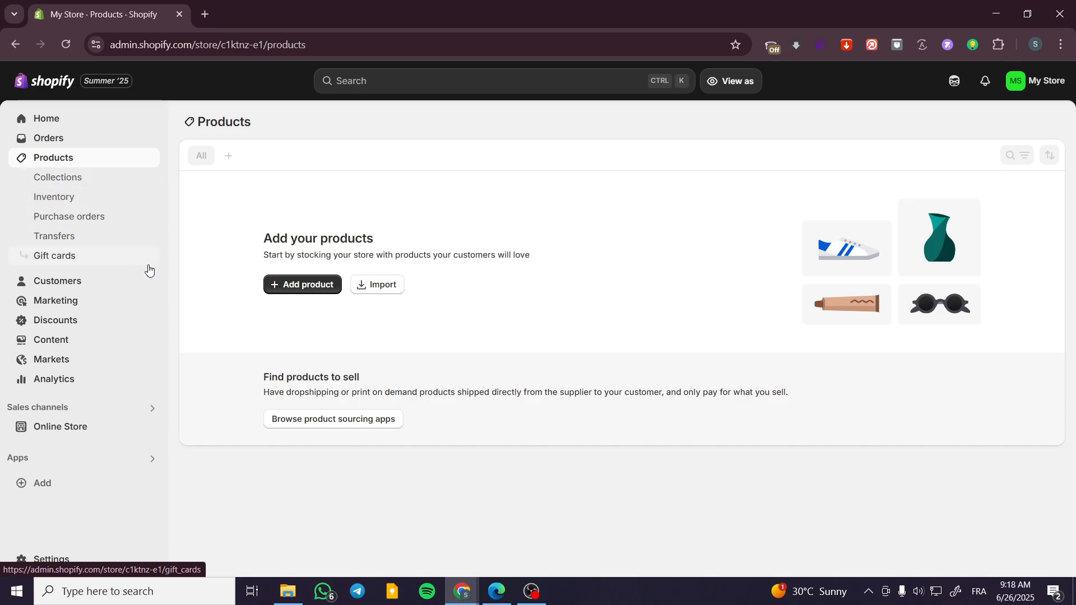
left_click(321, 283)
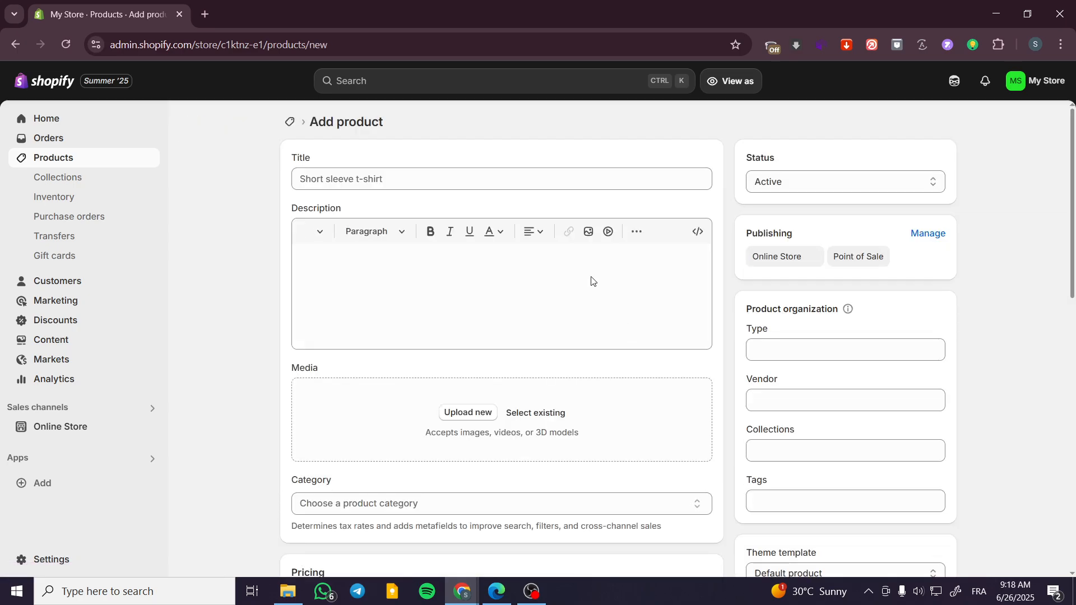
left_click(441, 183)
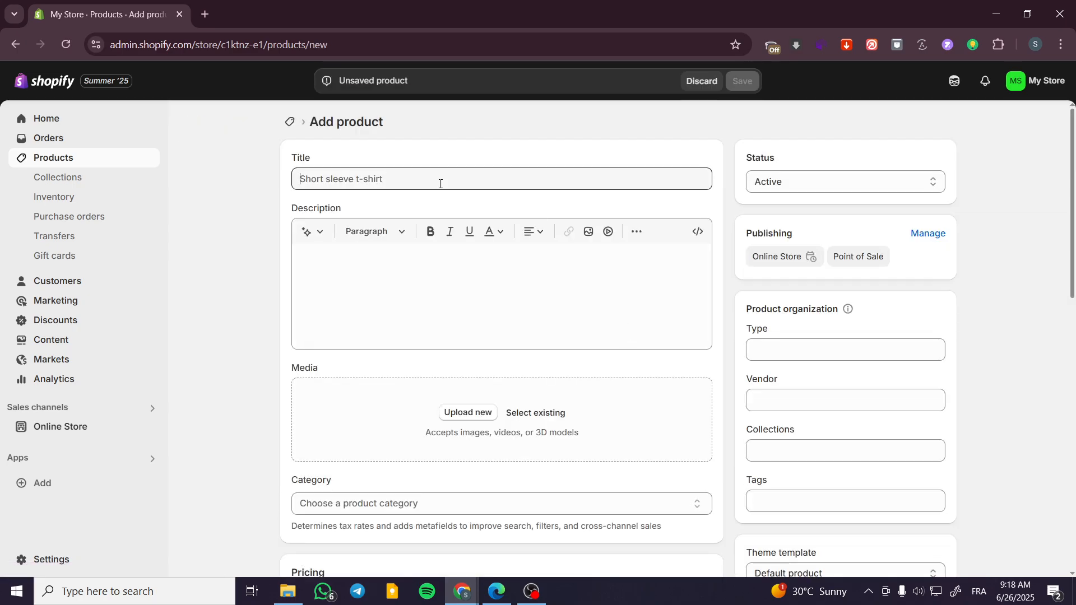
type("Ip")
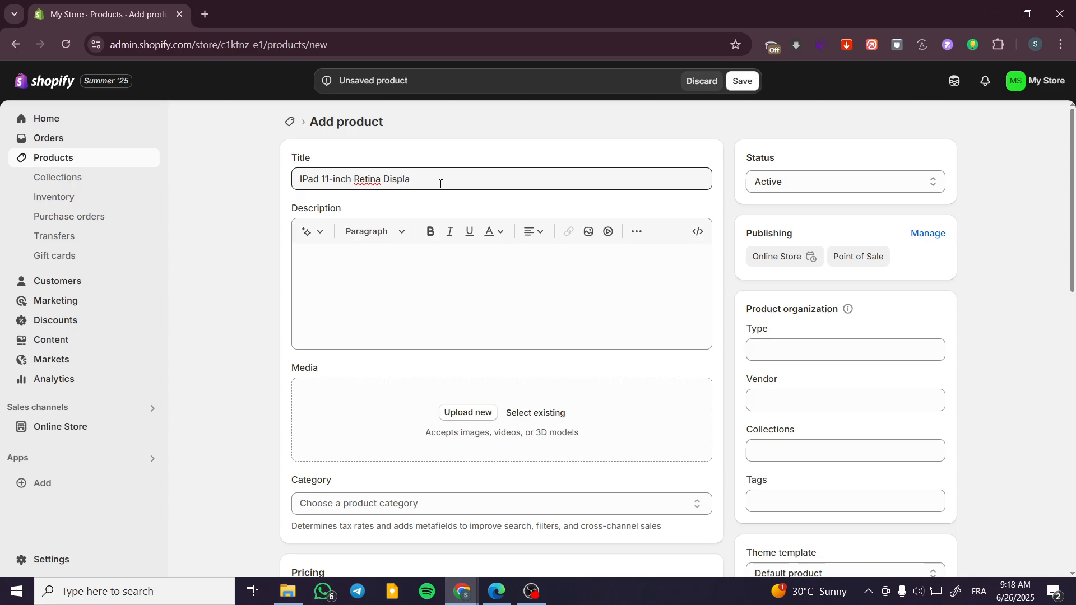
left_click(456, 265)
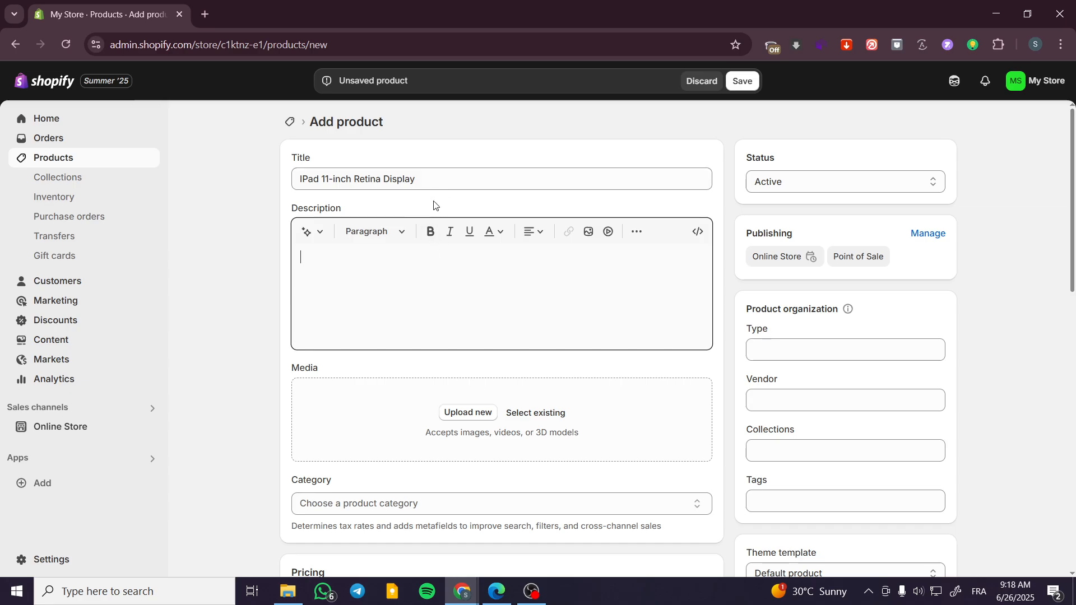
Step: Copy the product title into the features and keywords for generating the product description
left_click_drag(428, 179, 296, 181)
key("ctrl+c")
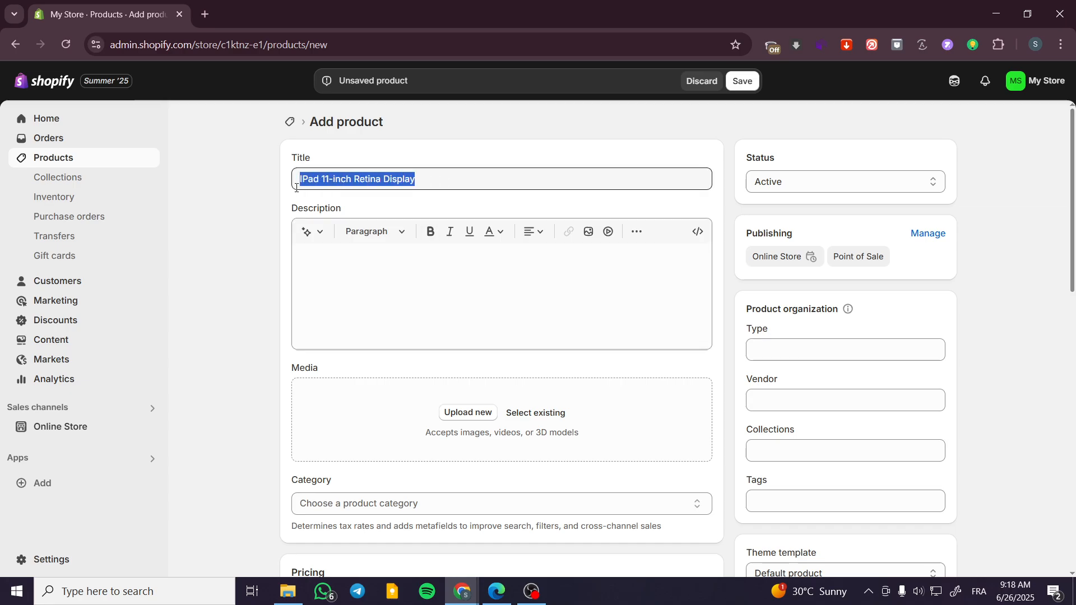
left_click(317, 240)
key("ctrl+v")
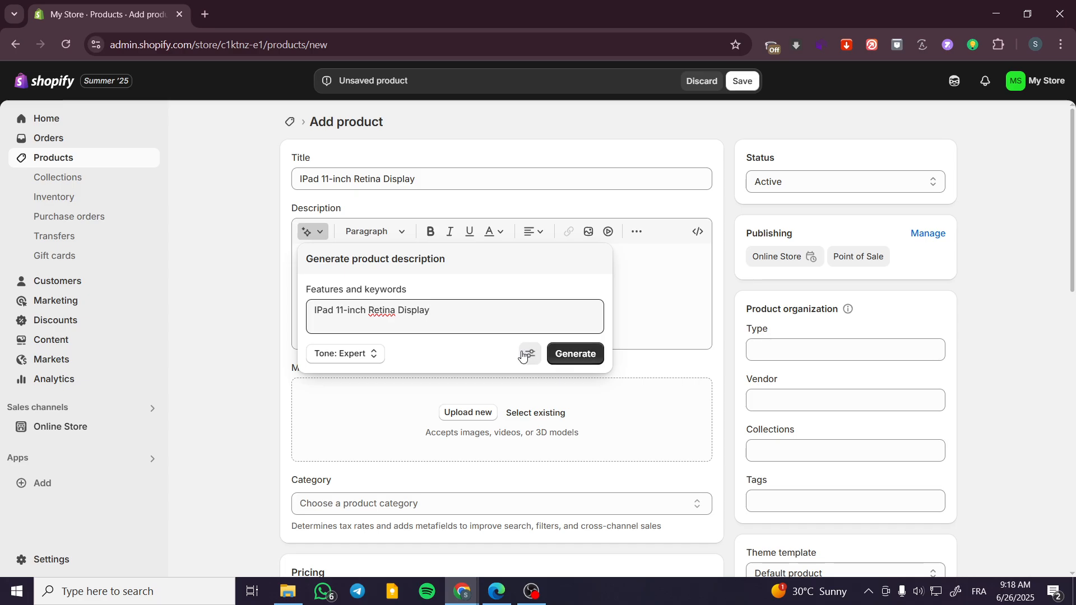
Step: Change the product title to "IPad air 10 11-inch Retina Display"
left_click(319, 179)
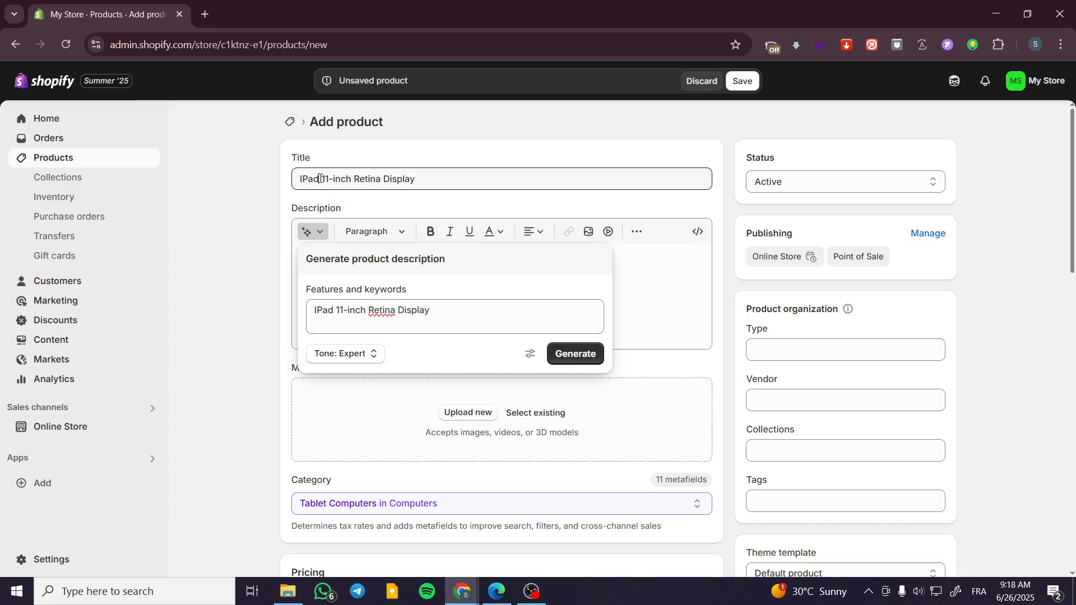
type("a")
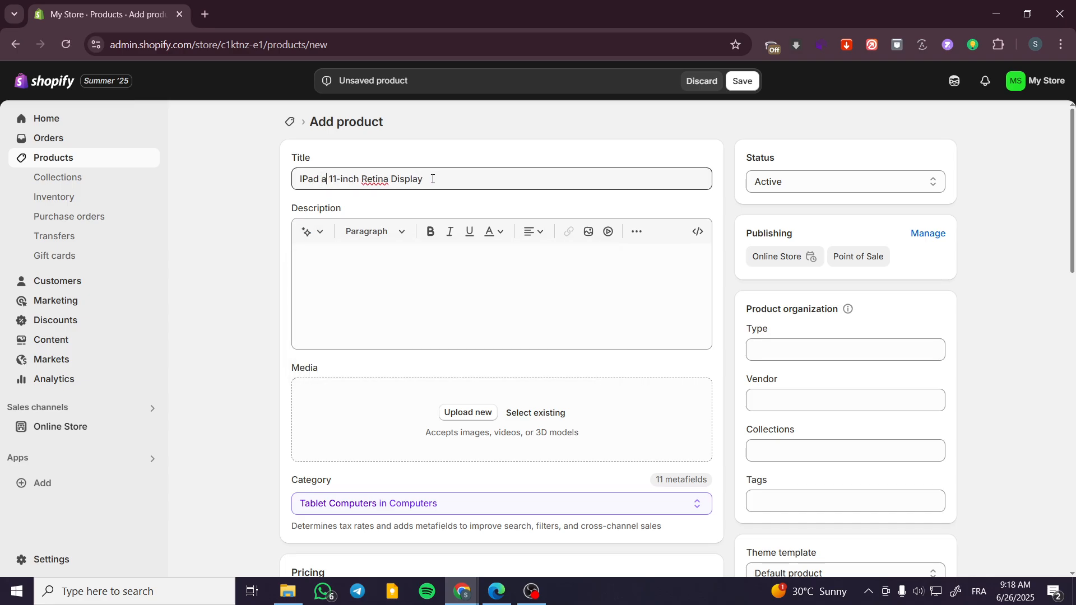
type("ir")
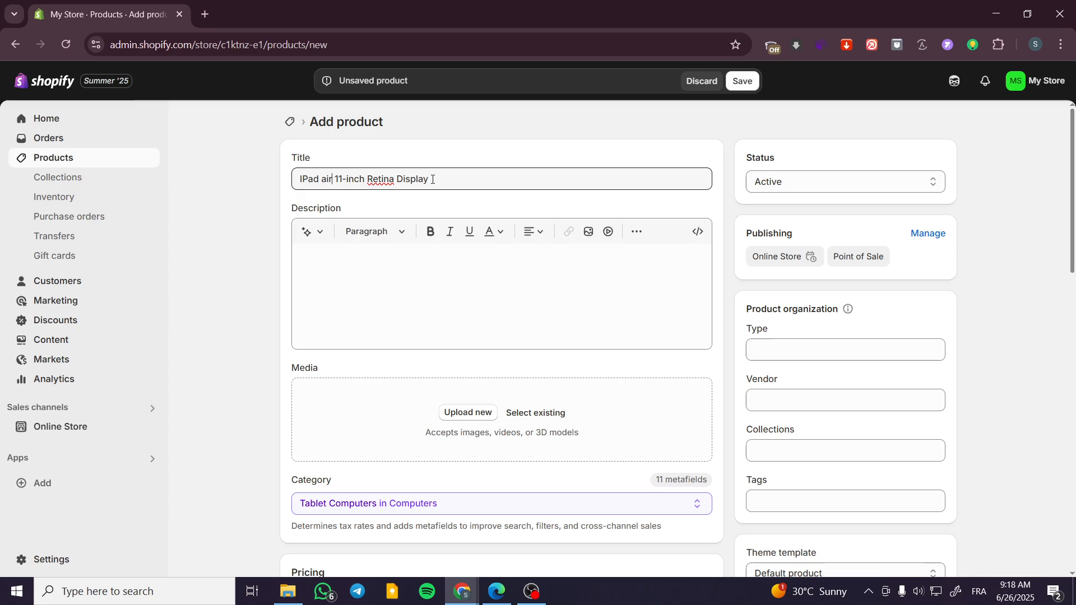
type(" 1")
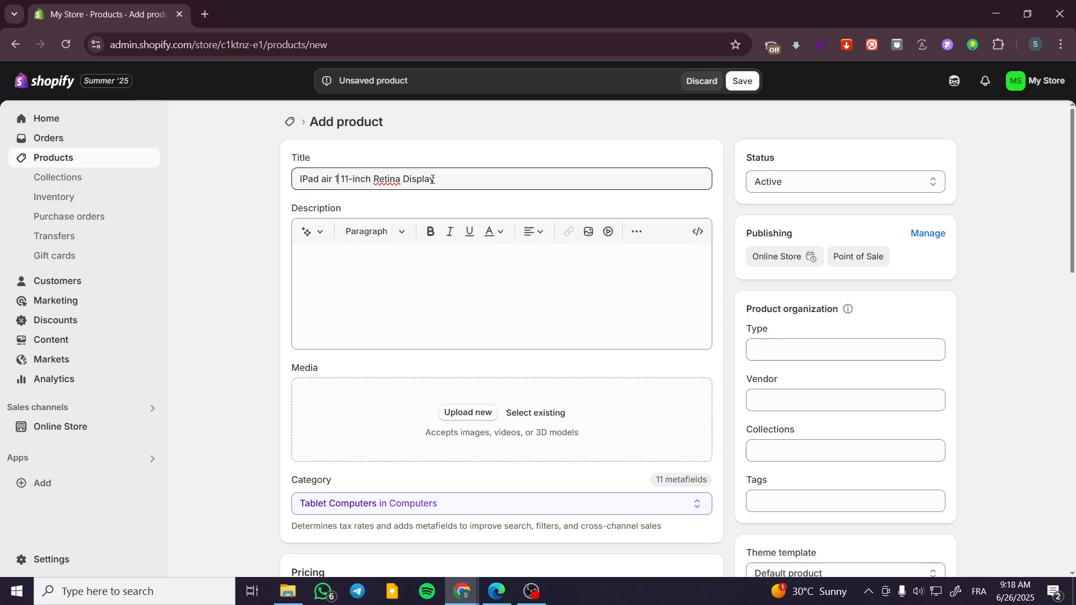
type("0")
Step: Generate a product description using the full title "IPad air 10 11-inch Retina Display" as keywords, and keep the text
left_click_drag(439, 176, 270, 171)
key("ctrl+c")
left_click(324, 237)
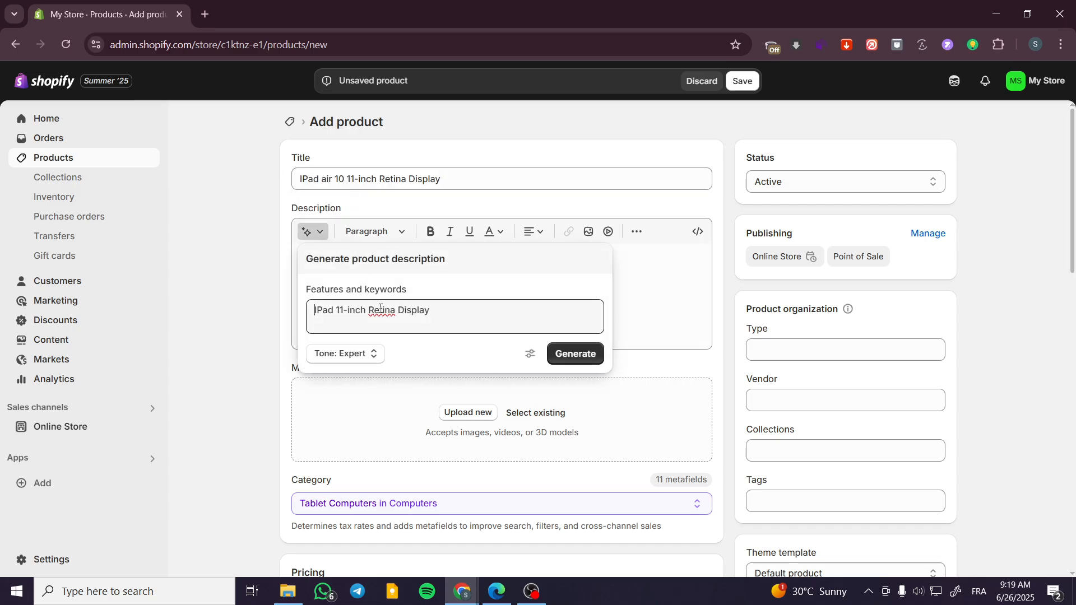
triple_click(470, 312)
key("ctrl+v")
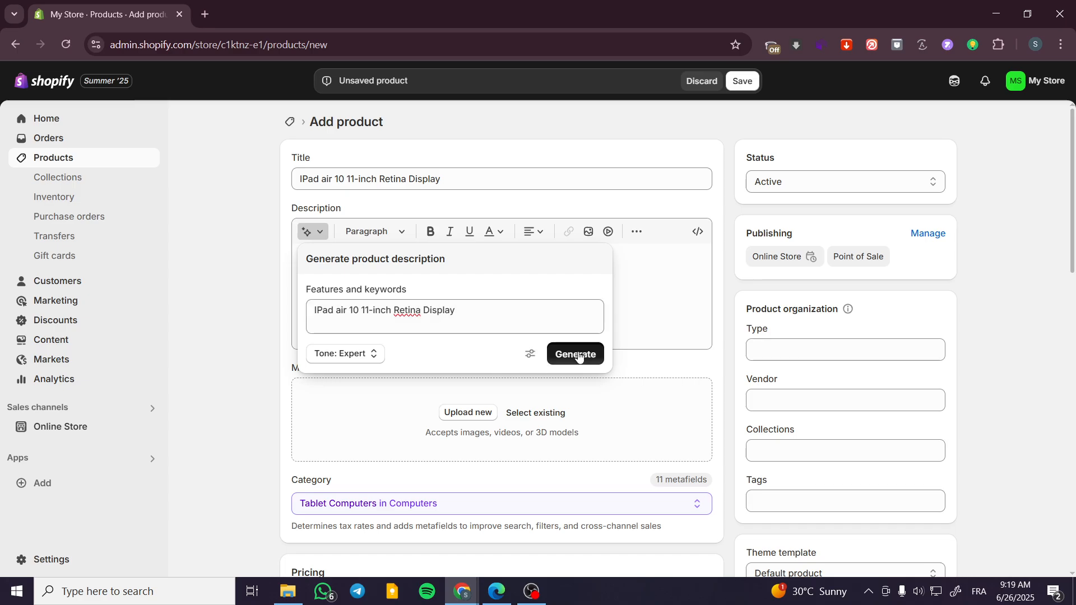
left_click(575, 353)
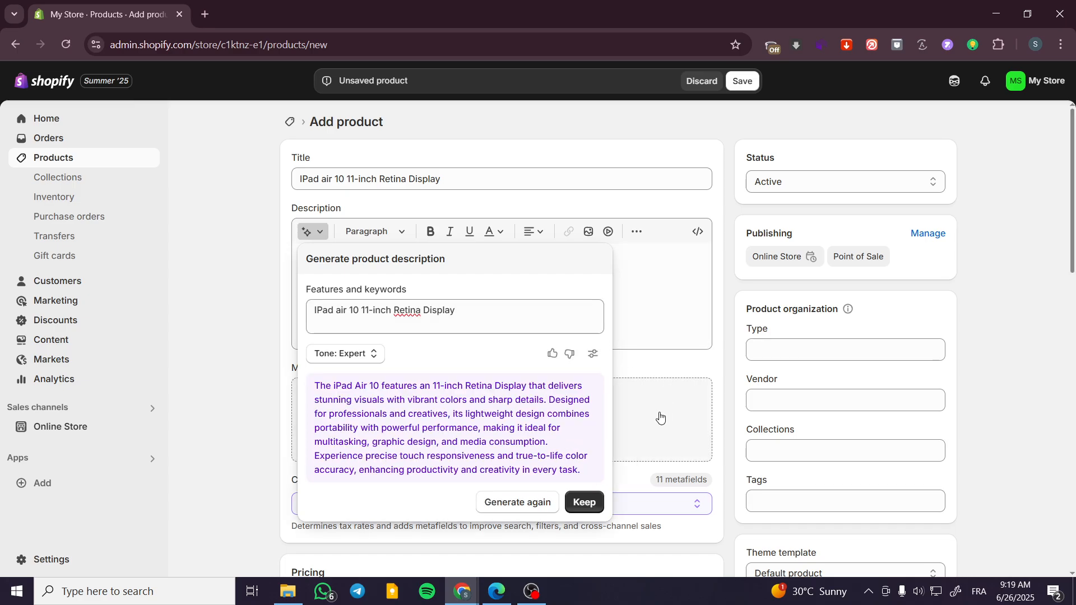
left_click(583, 502)
Step: Upload the two iPad JPG images from the Downloads folder as the product's media
scroll(485, 396, "down", 1)
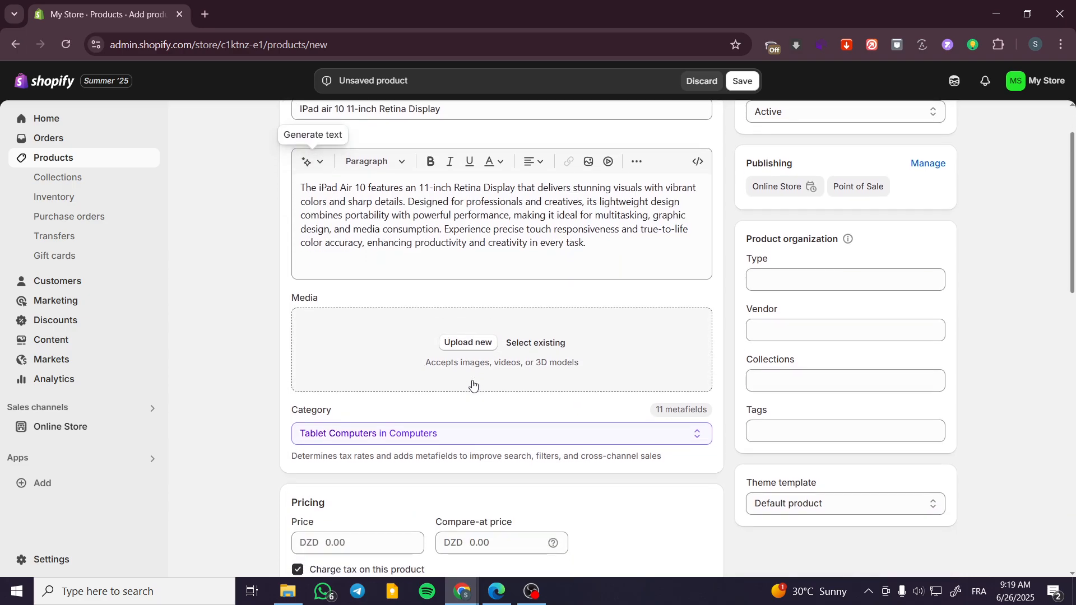
left_click(638, 343)
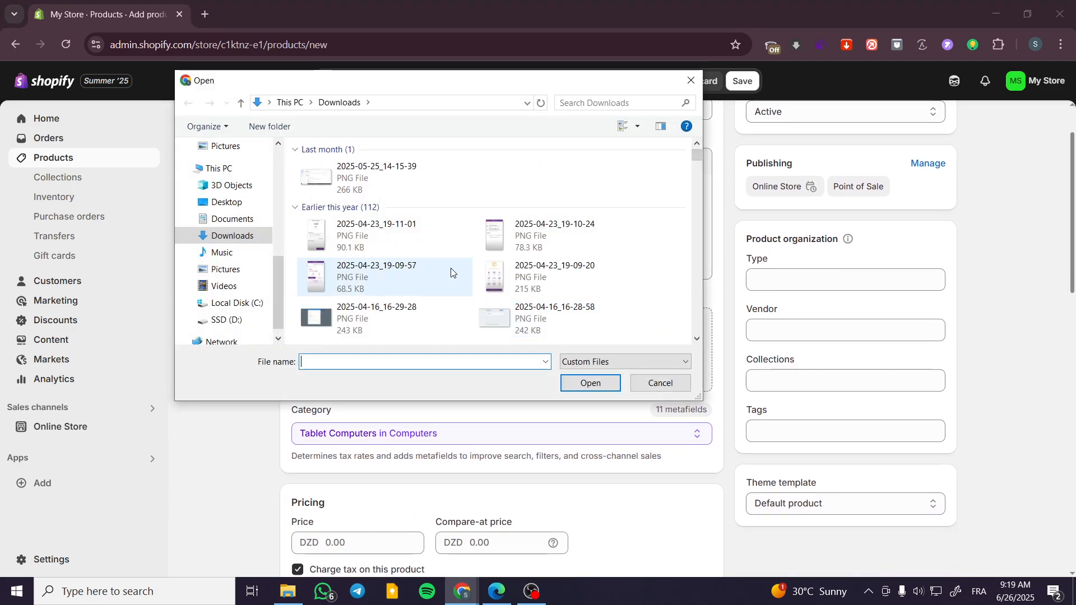
scroll(416, 219, "up", 3)
left_click(415, 219)
left_click(510, 187, "ctrl")
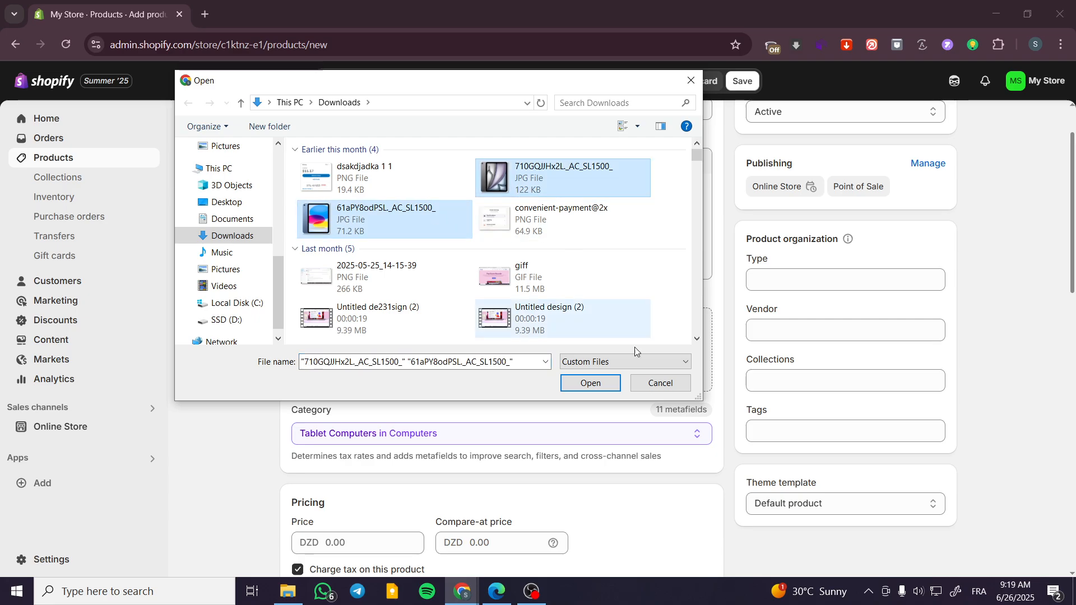
left_click(603, 383)
Step: Set the product's price to DZD 599 and its compare-at price to DZD 699
scroll(252, 361, "down", 3)
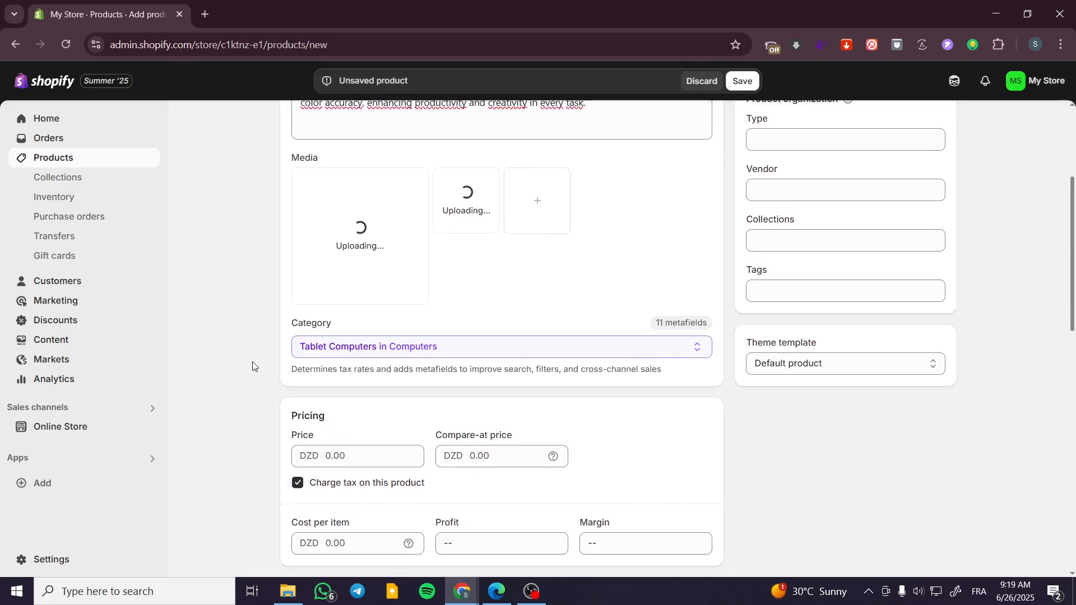
left_click(349, 387)
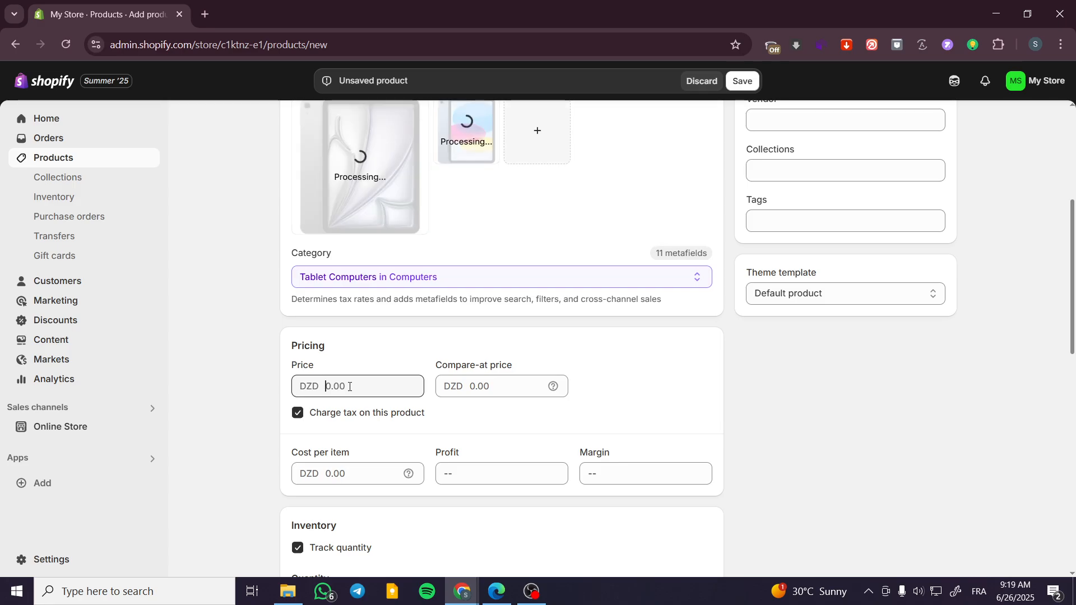
type("599")
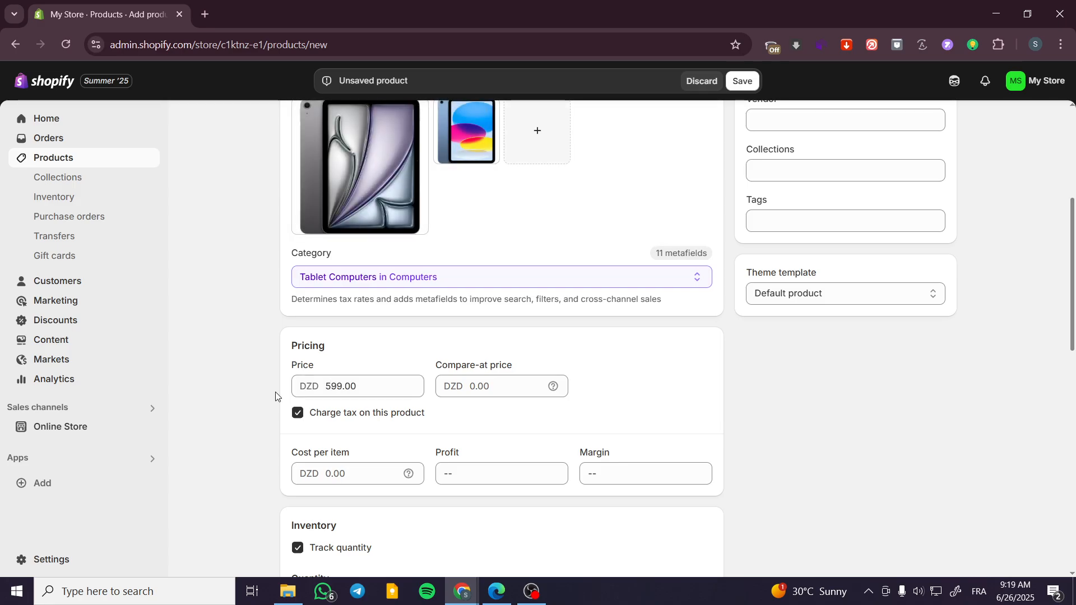
left_click(510, 387)
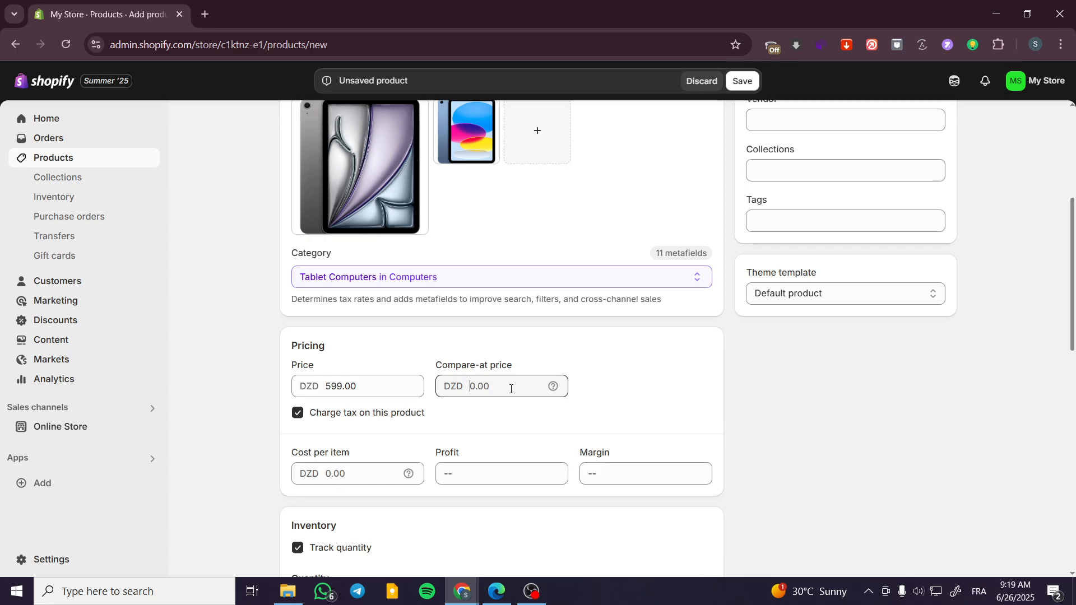
type("699")
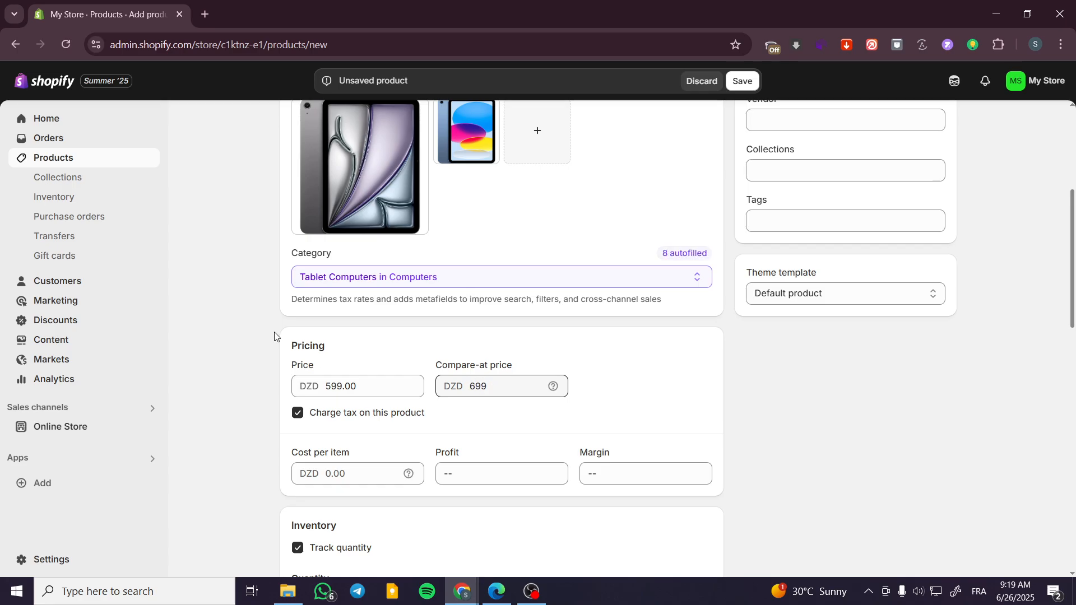
left_click(268, 331)
Step: Set the stock quantity at the shop location to 100000 and the shipping weight to 1.5 kg
scroll(269, 331, "down", 5)
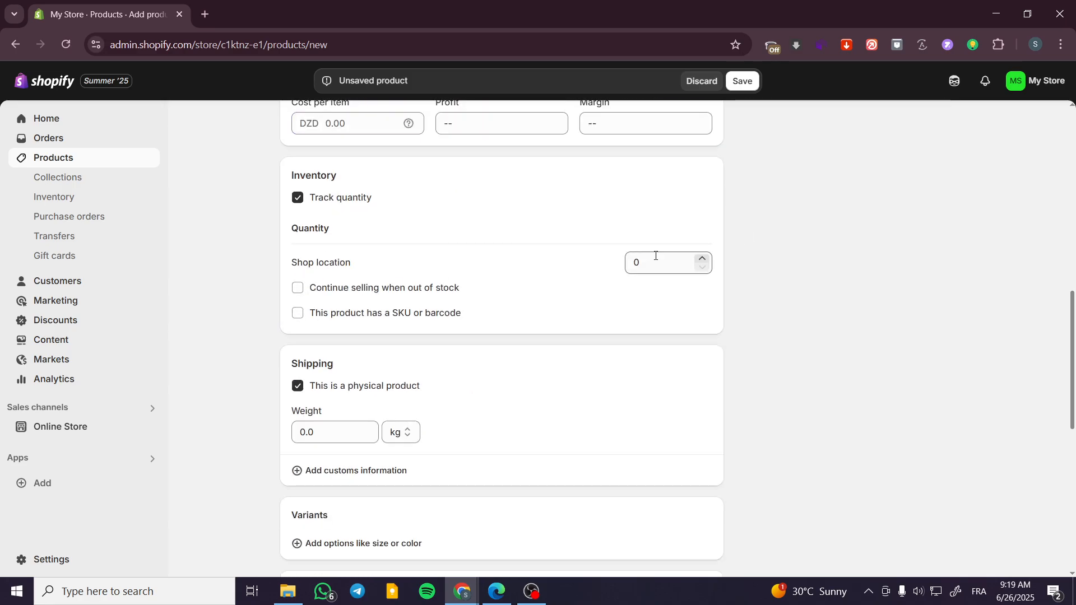
left_click_drag(660, 258, 623, 255)
type("100000")
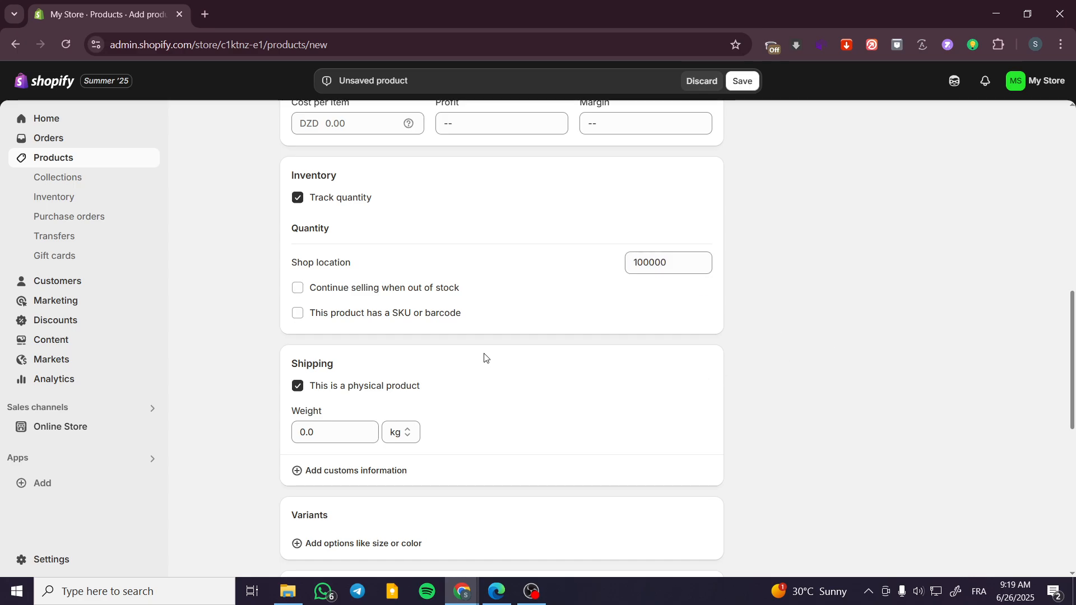
scroll(392, 364, "down", 1)
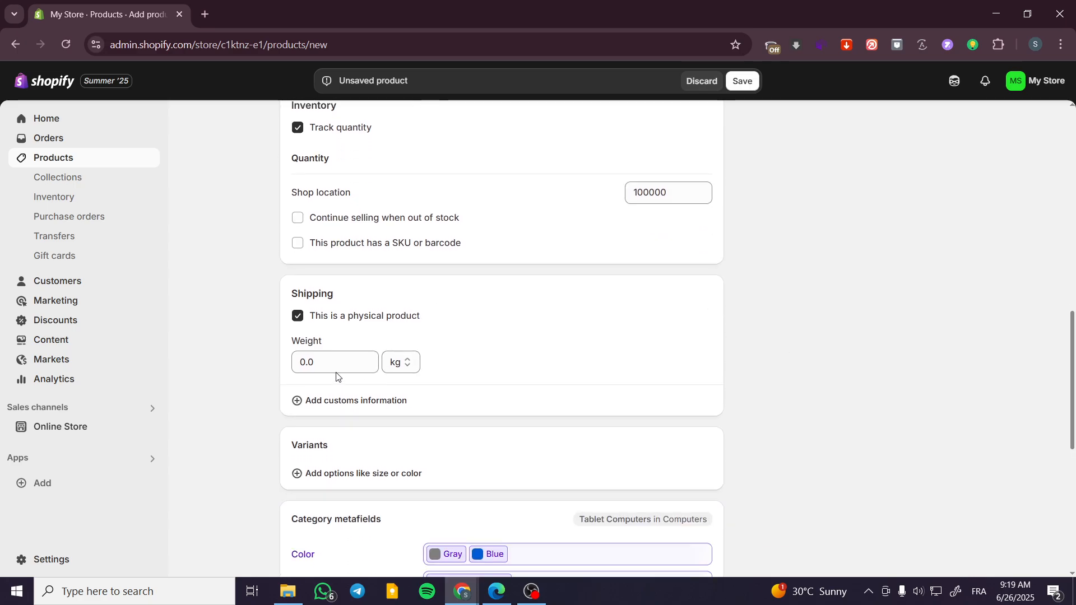
left_click(334, 370)
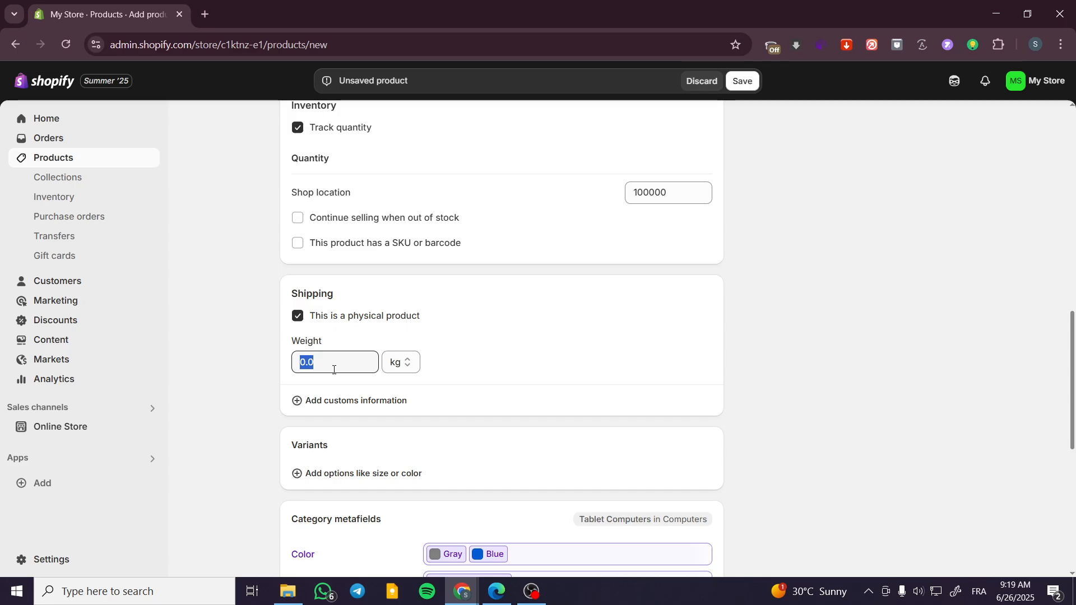
type("1.5")
left_click(810, 392)
Step: Review the completed product form and save the new product
scroll(607, 360, "down", 7)
scroll(504, 333, "up", 7)
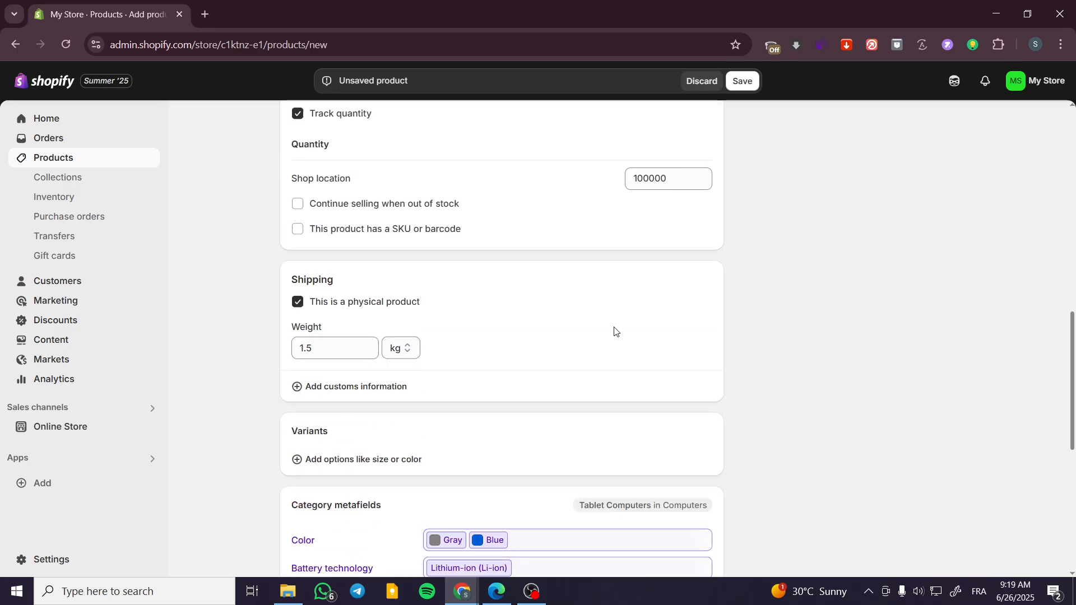
scroll(725, 168, "up", 10)
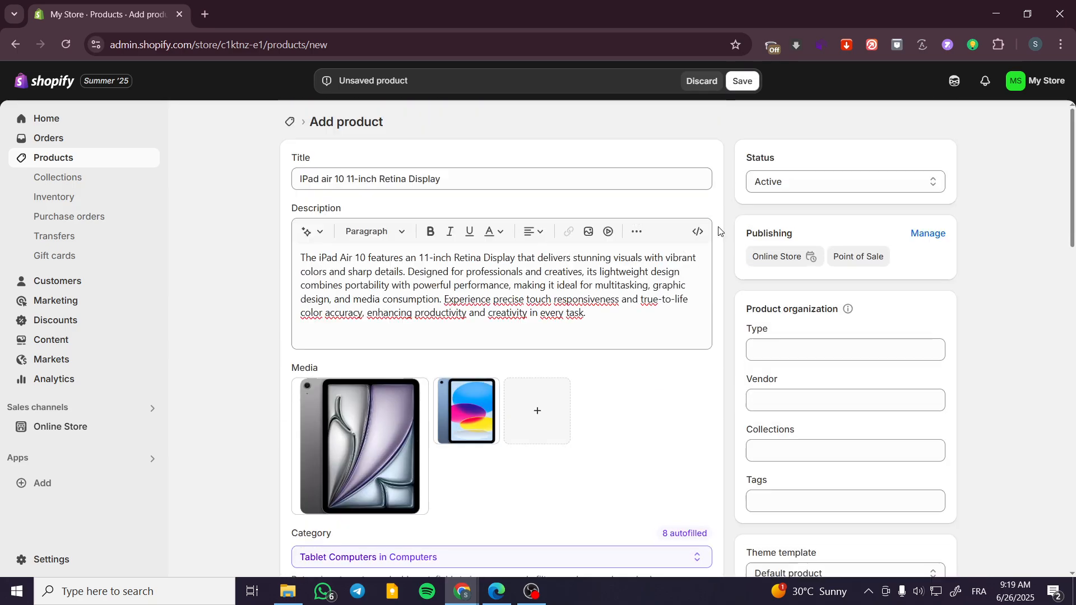
left_click(743, 82)
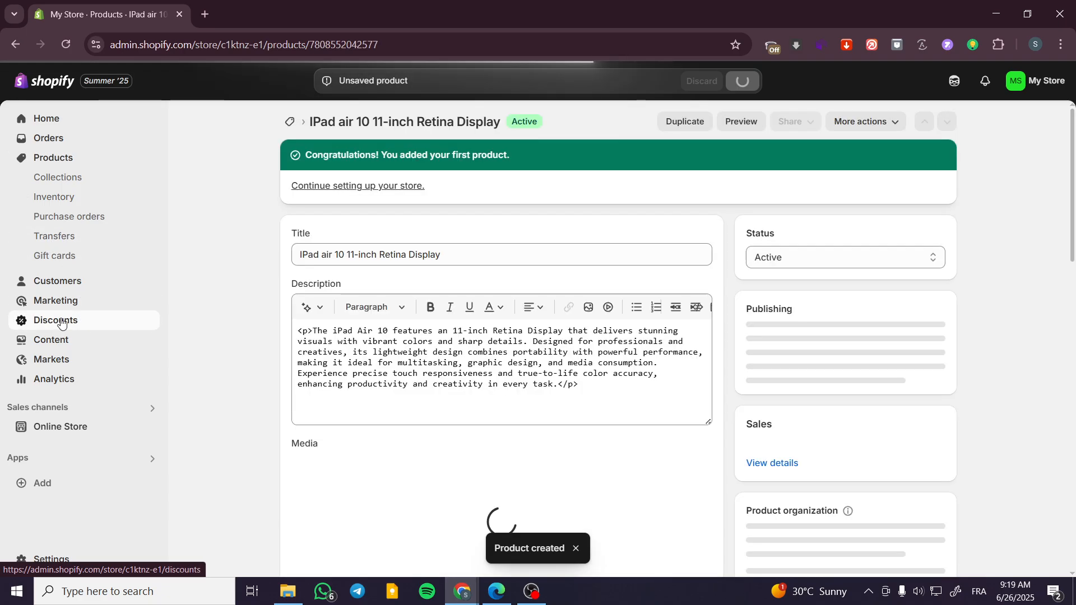
Step: Start creating a discount of the type Amount off products
left_click(62, 323)
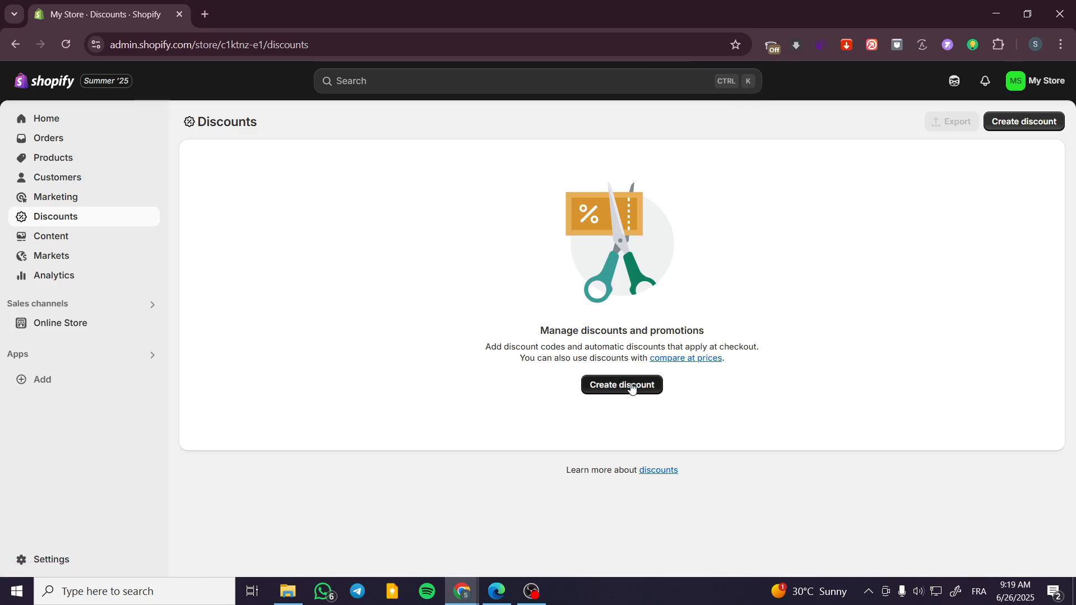
left_click(627, 385)
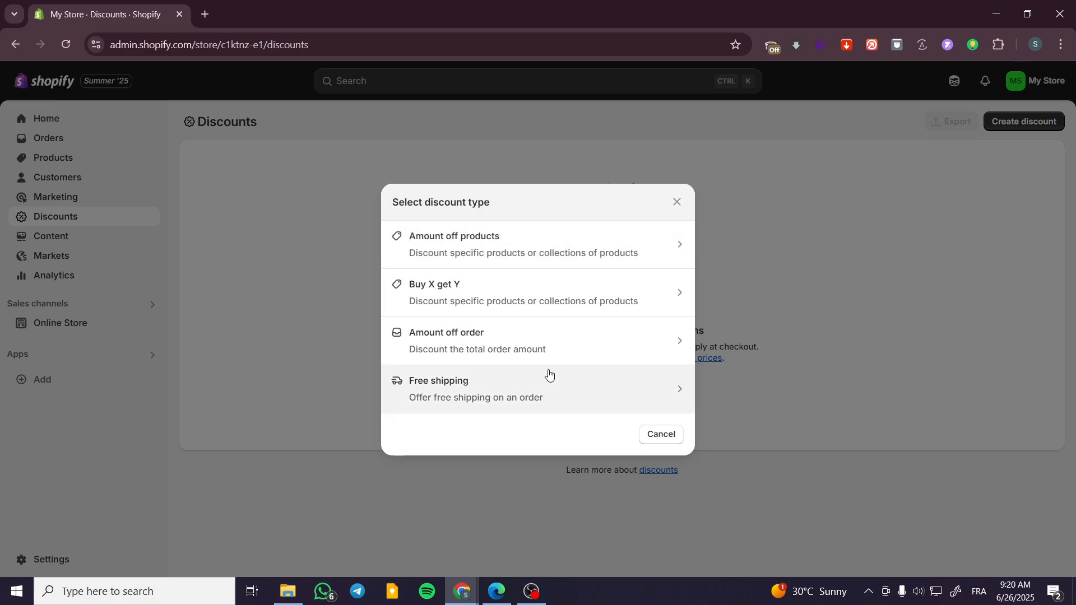
left_click(479, 245)
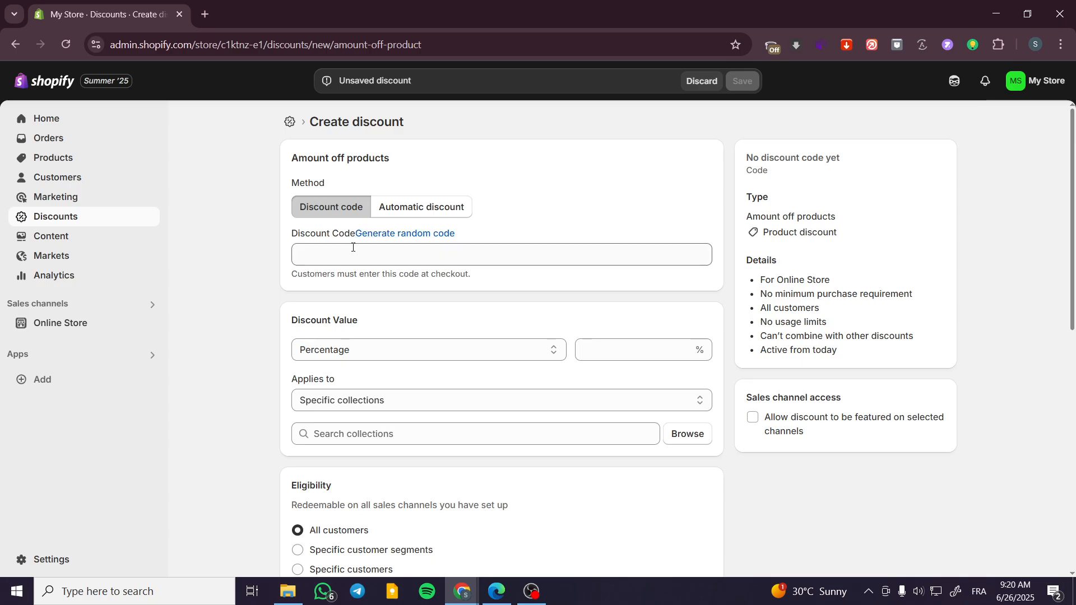
Step: Make it an automatic discount with the title "30OFF"
left_click(431, 208)
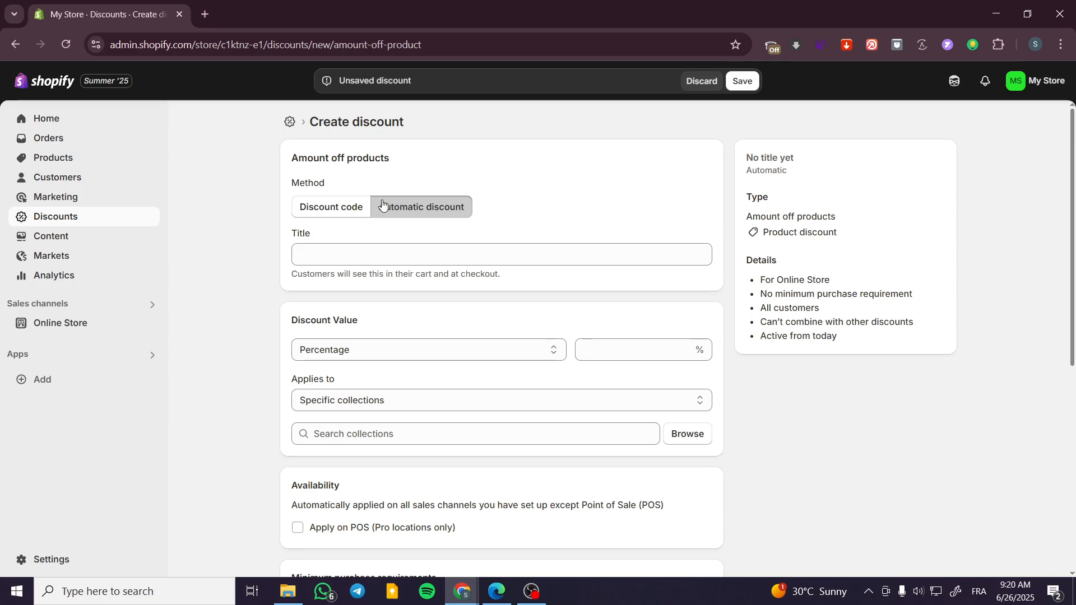
left_click(339, 260)
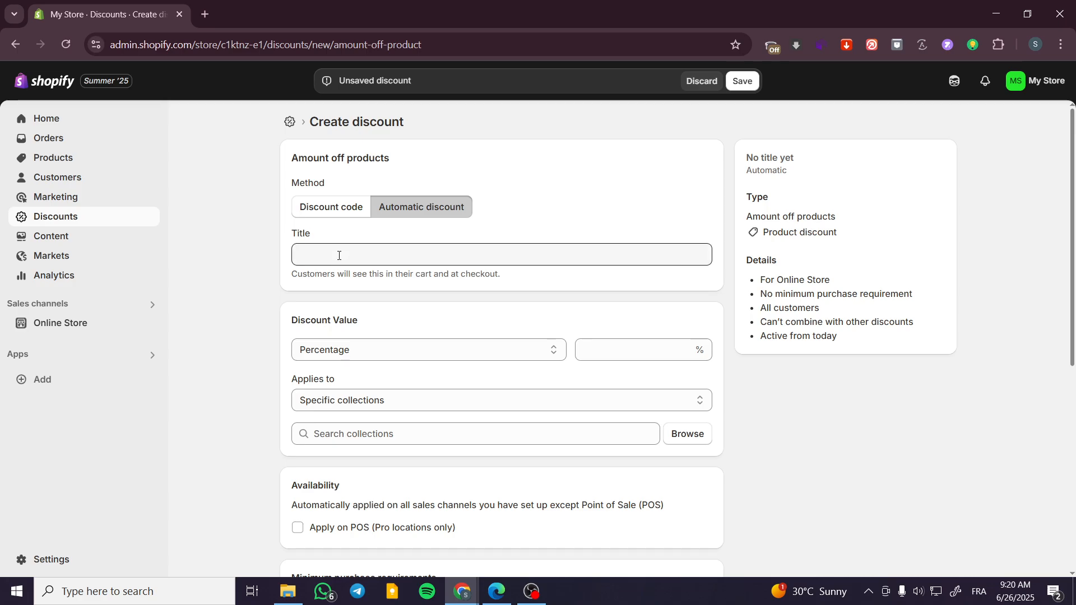
type("1")
key("BackSpace")
type("30OFF")
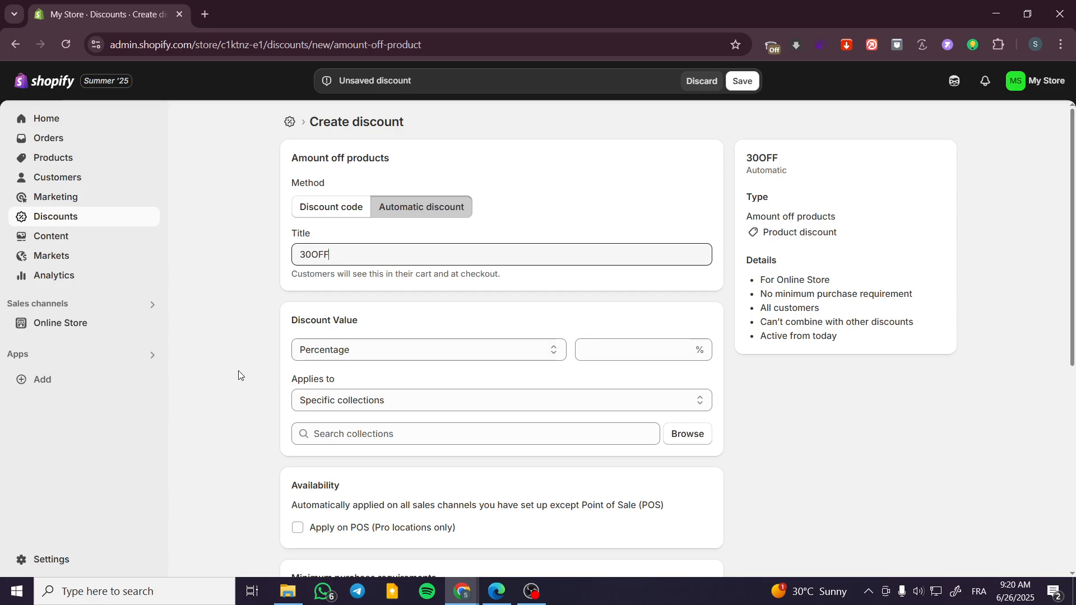
Step: Set the discount value to 30 percent
scroll(274, 336, "down", 1)
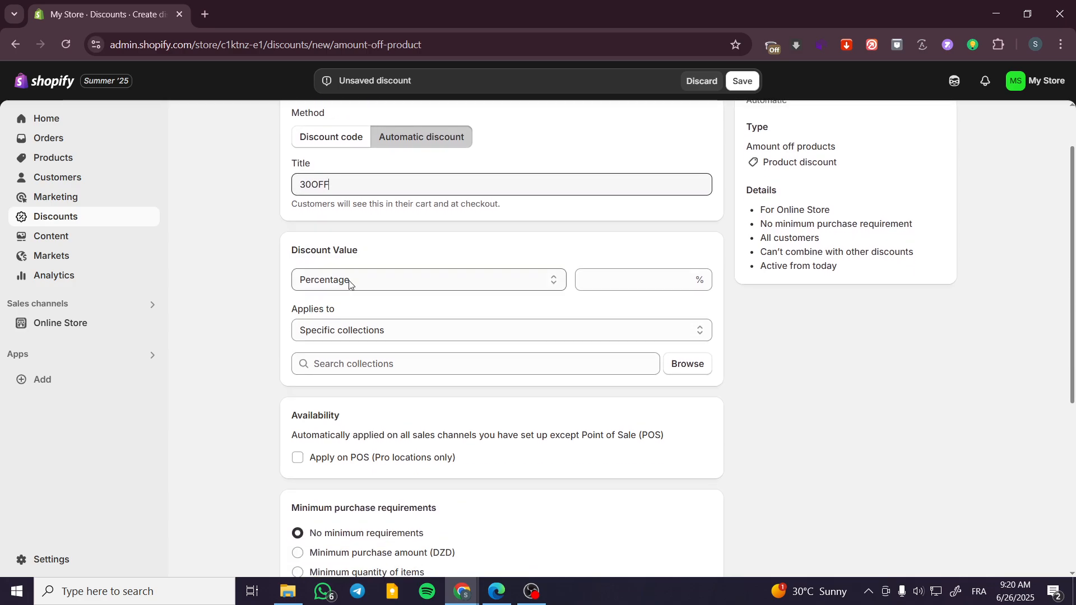
left_click(620, 280)
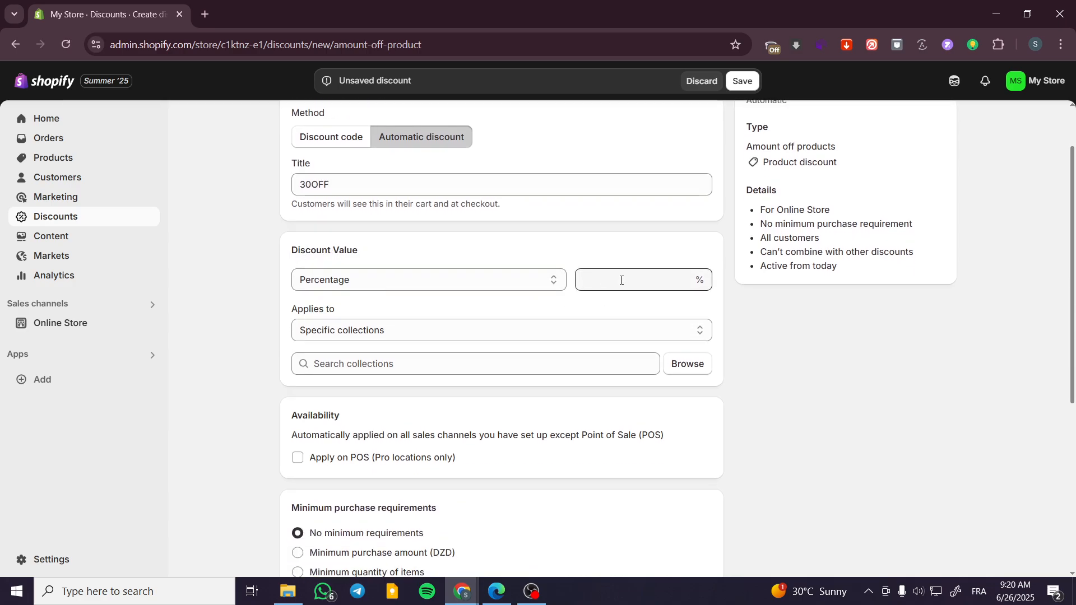
type("30")
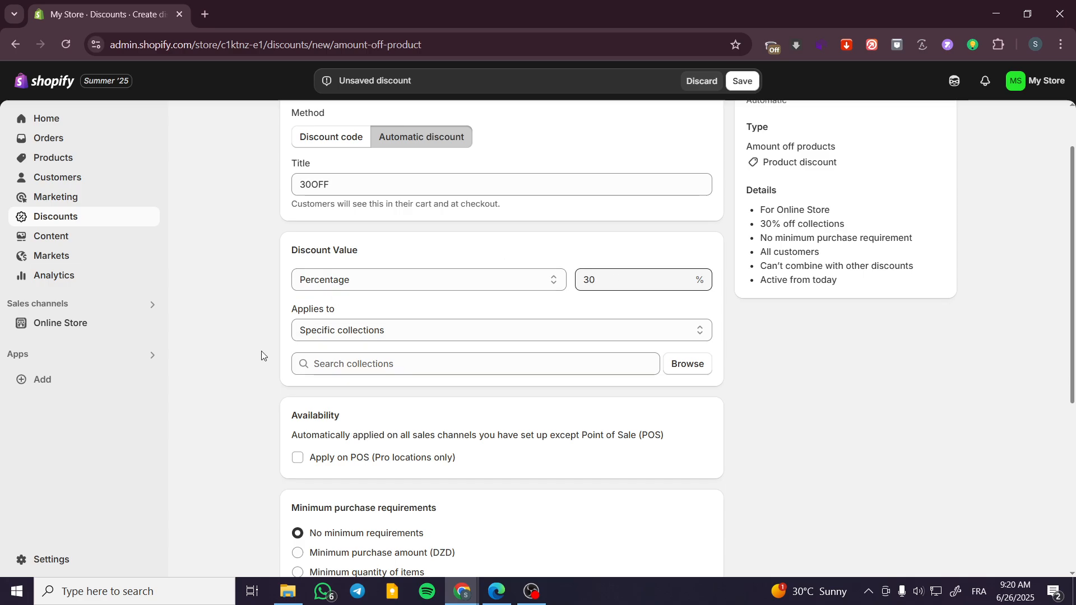
left_click(235, 368)
Step: Apply the discount to specific products and add the IPad air 10 11-inch Retina Display
left_click(422, 330)
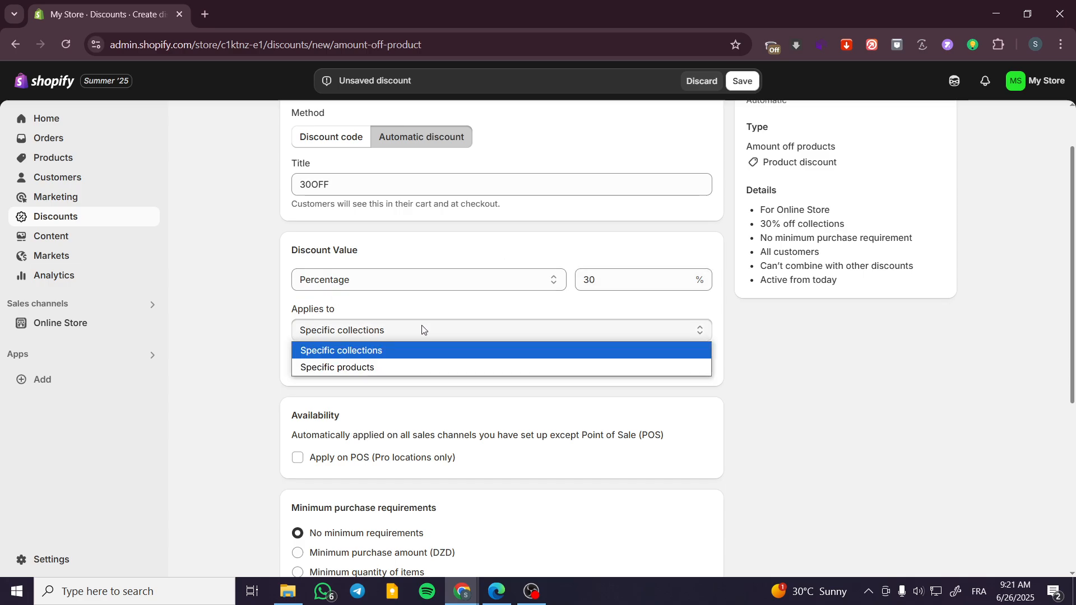
left_click(431, 366)
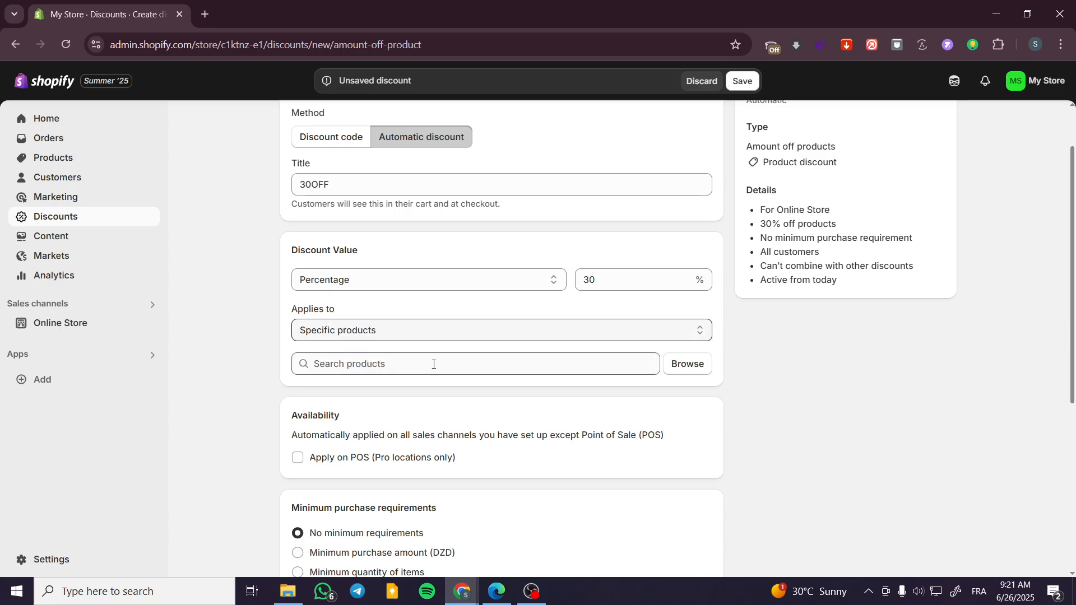
left_click(690, 370)
left_click(398, 326)
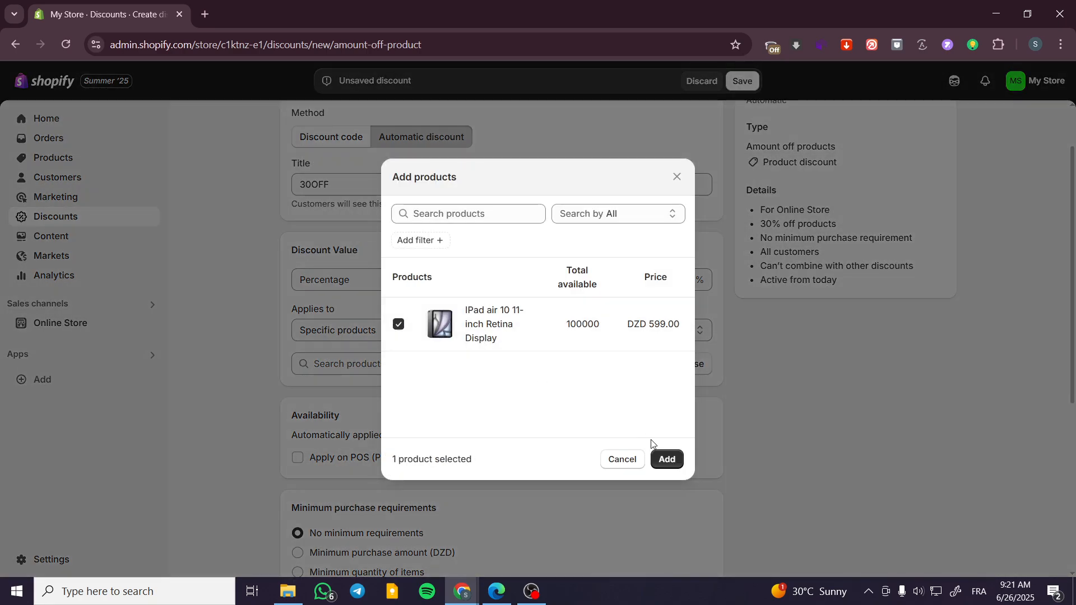
left_click(666, 459)
Step: Try requiring a minimum purchase amount, and return the setting to no minimum requirements
scroll(796, 418, "down", 2)
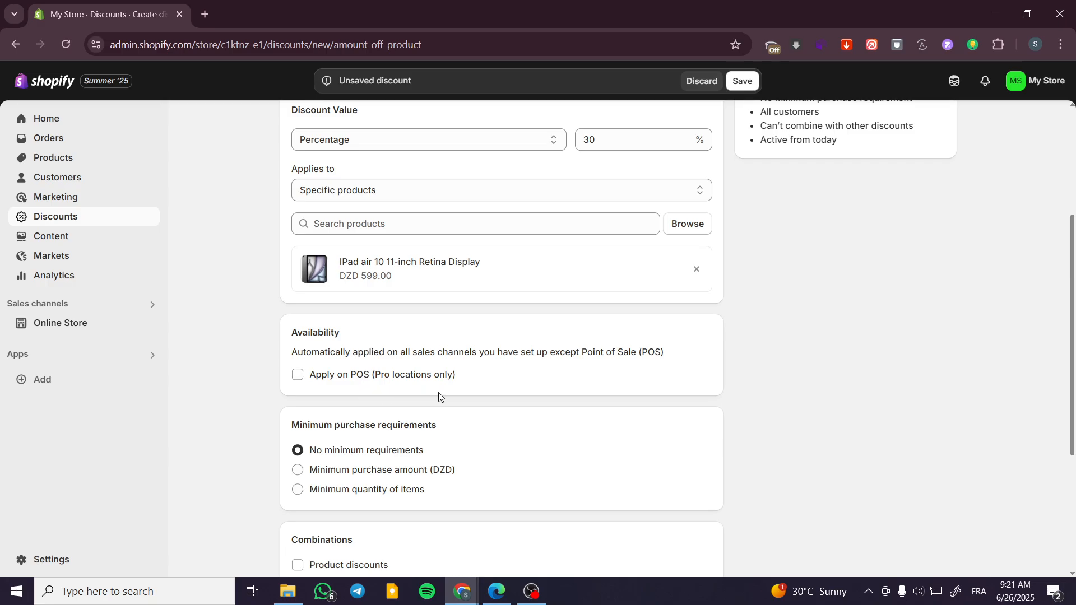
scroll(504, 368, "down", 1)
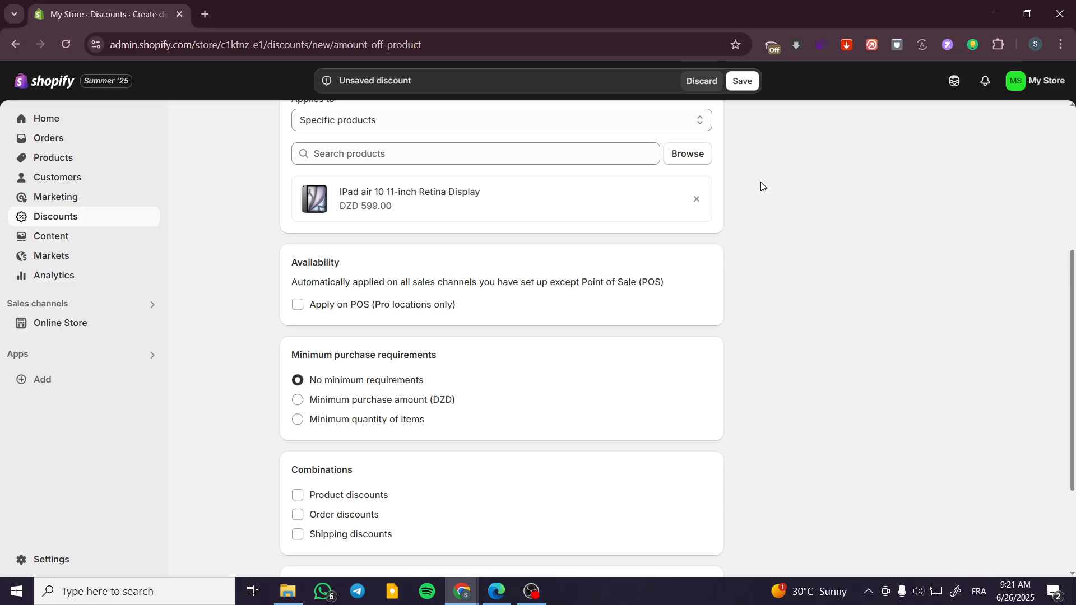
left_click(322, 406)
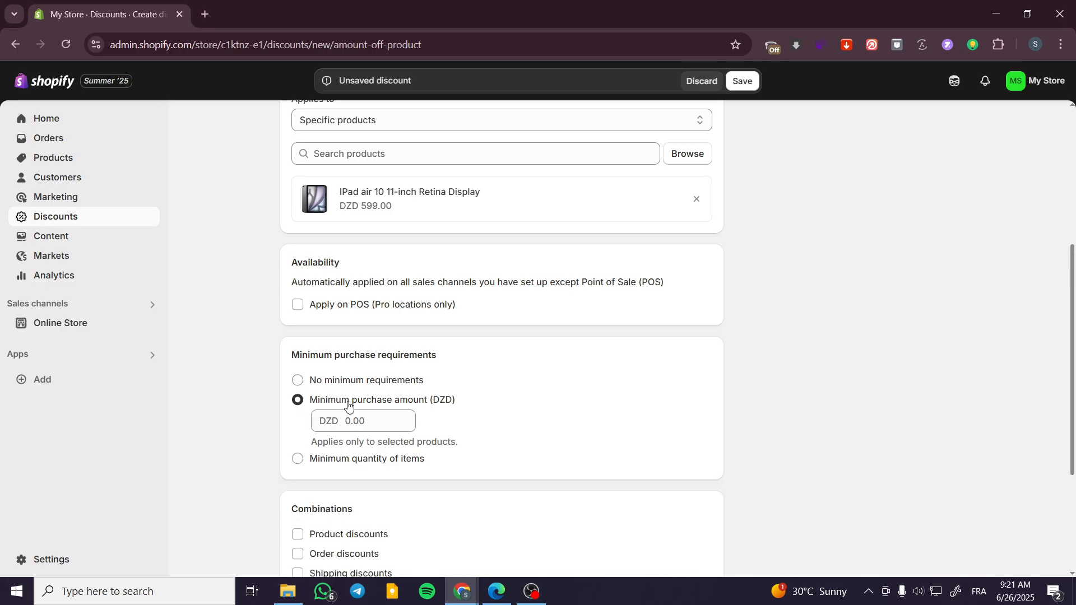
left_click(383, 384)
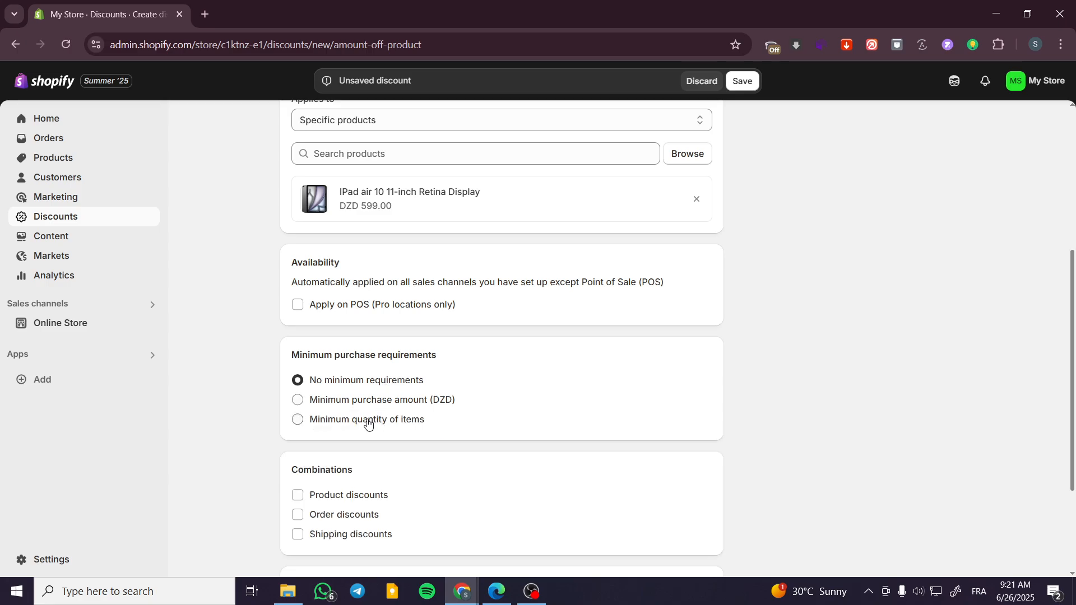
Step: Try the product, order and shipping discount combinations one by one, and leave all of them unselected
scroll(368, 424, "down", 1)
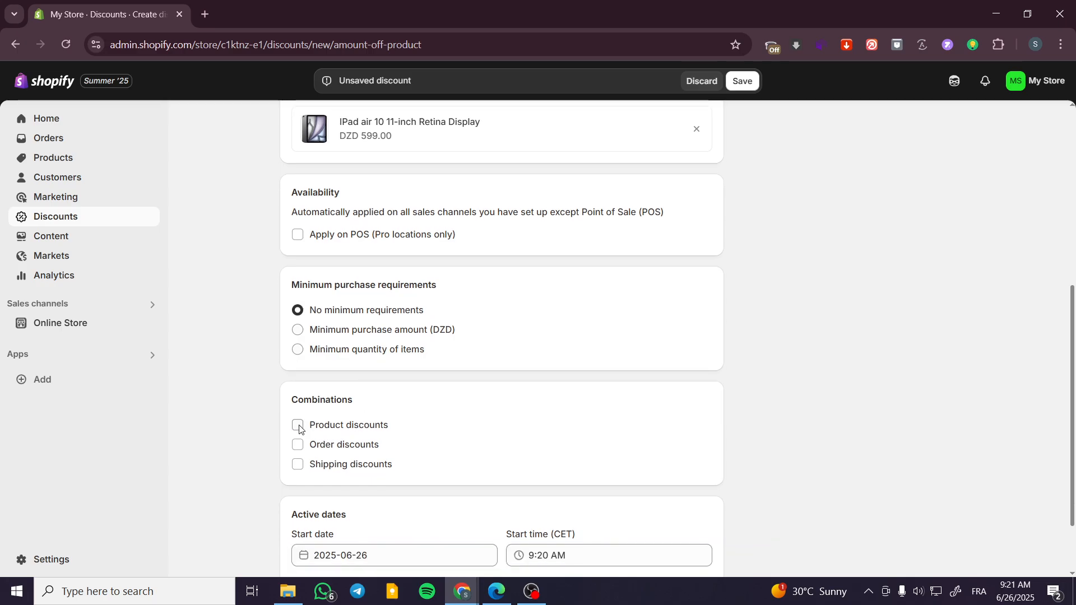
left_click(296, 427)
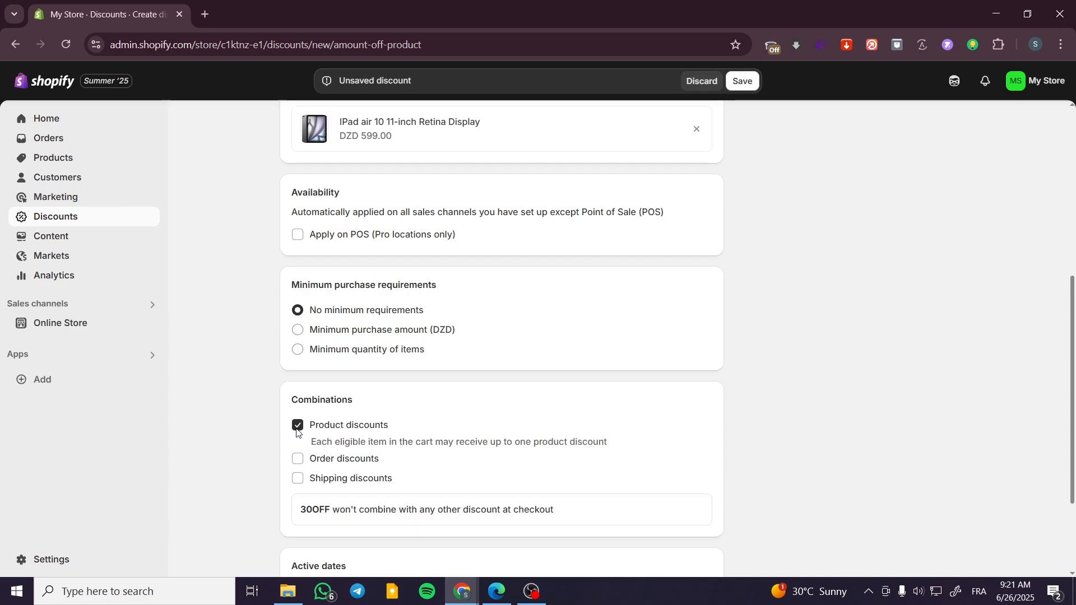
left_click(297, 427)
left_click(298, 447)
left_click(297, 445)
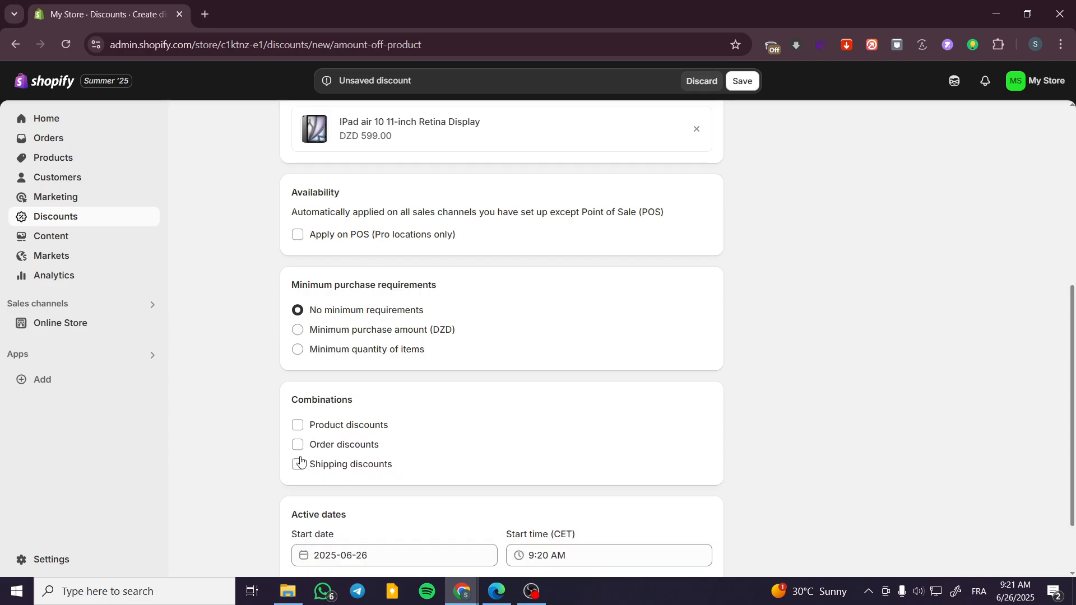
left_click(297, 465)
left_click(297, 465)
left_click(296, 466)
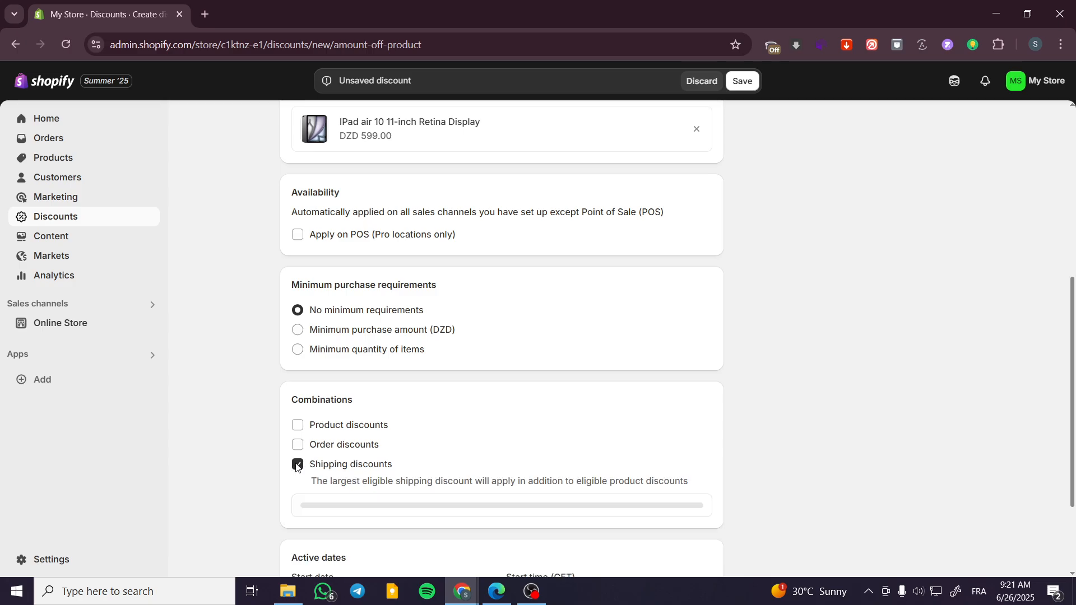
left_click(297, 464)
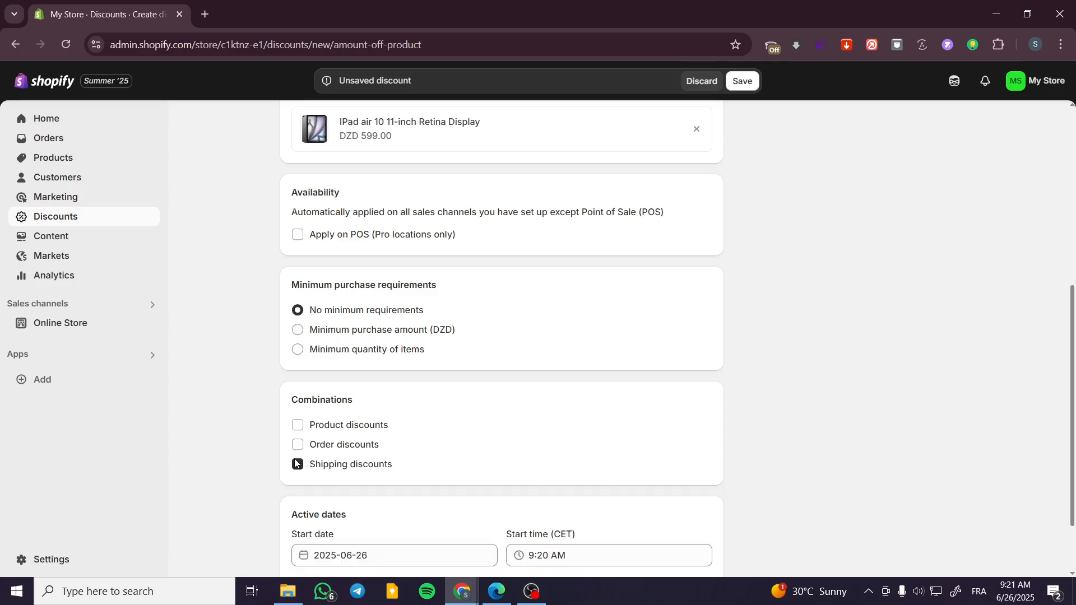
left_click(297, 426)
right_click(301, 430)
left_click(299, 429)
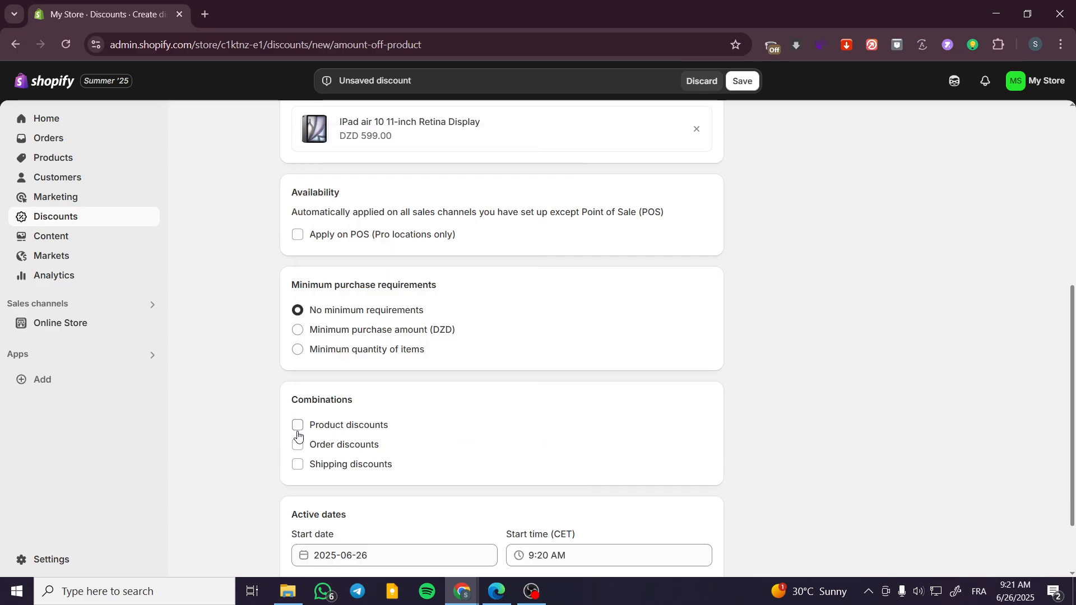
left_click(298, 431)
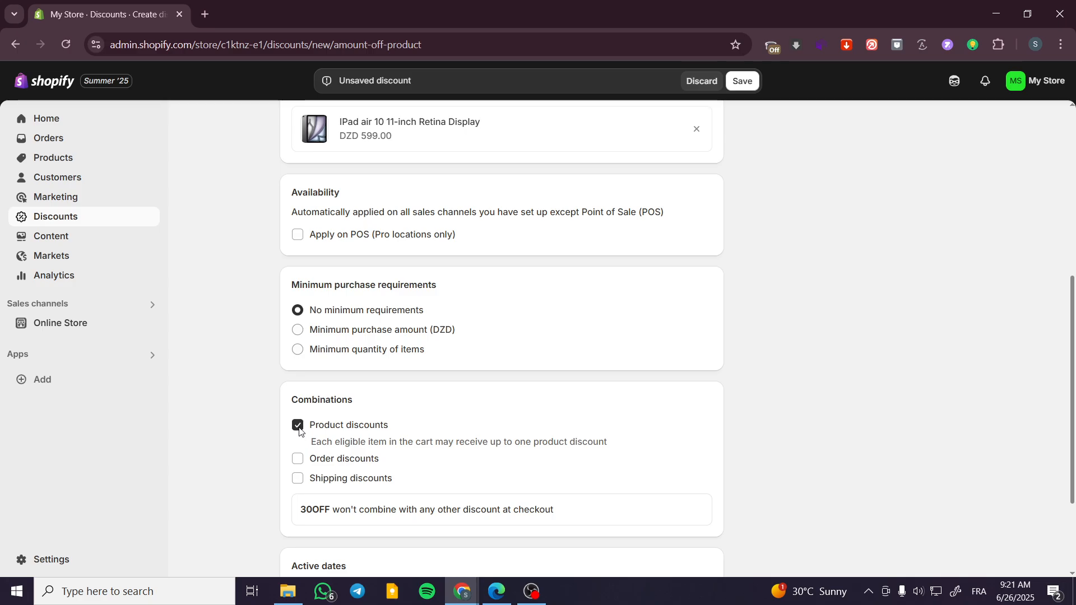
left_click(299, 430)
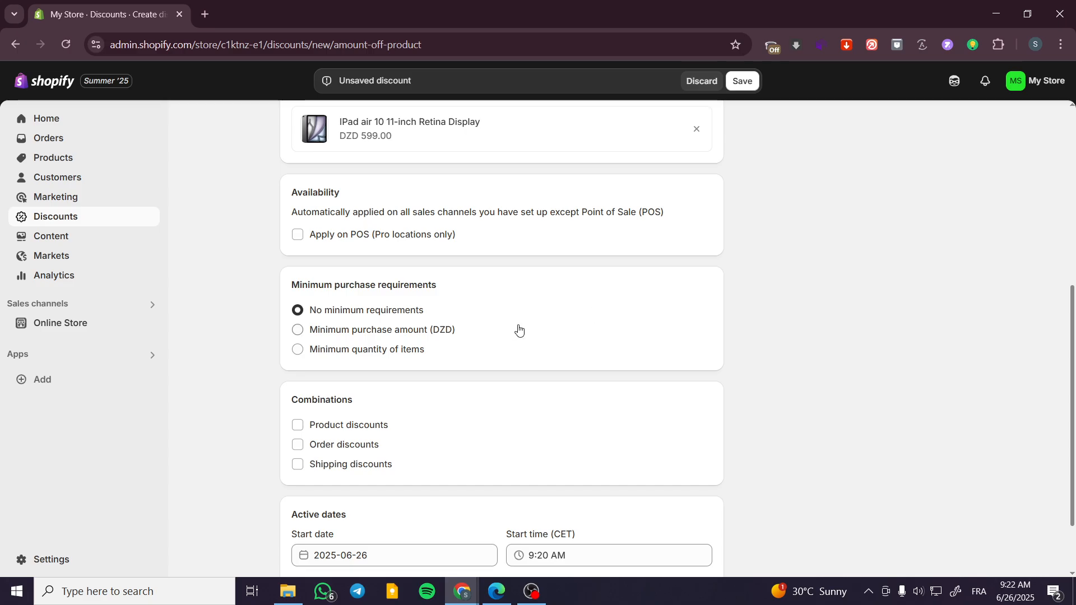
Step: Enable an end date for the discount and set it to 2025-06-27
scroll(398, 315, "down", 2)
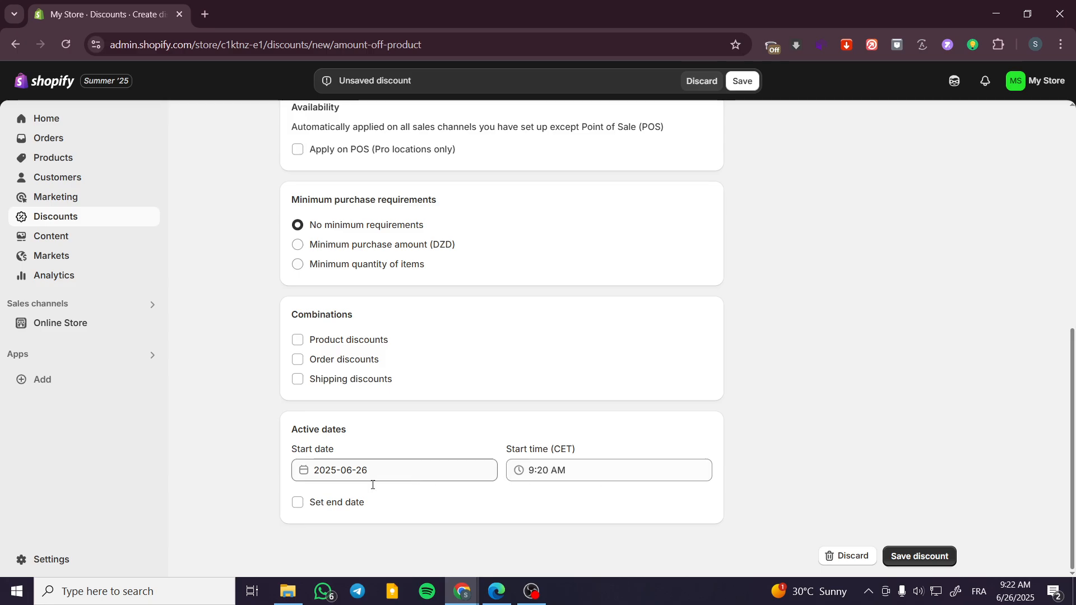
left_click(351, 507)
left_click(359, 551)
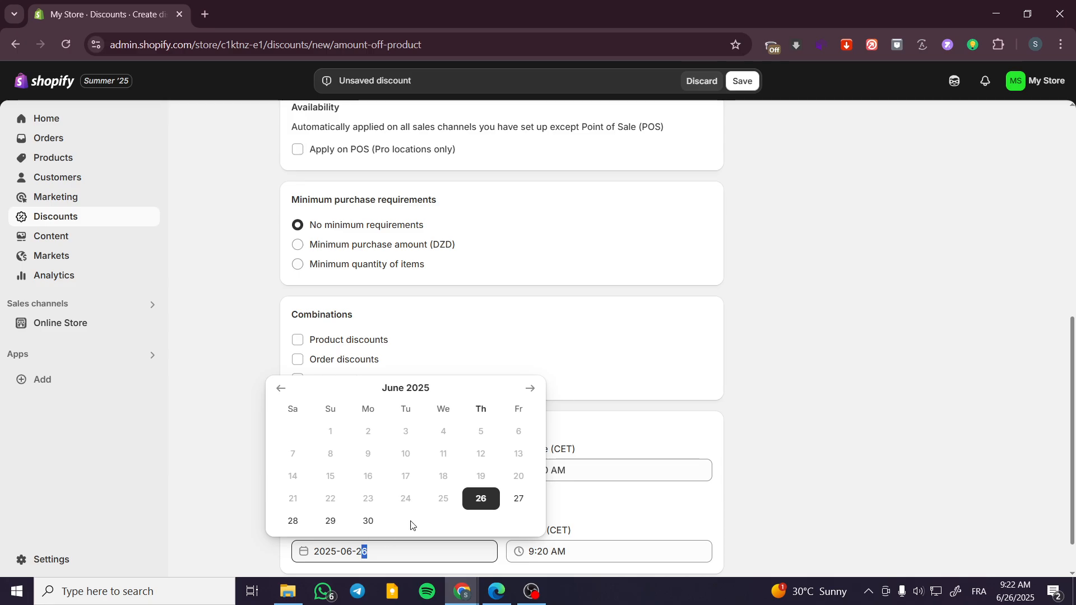
left_click(516, 498)
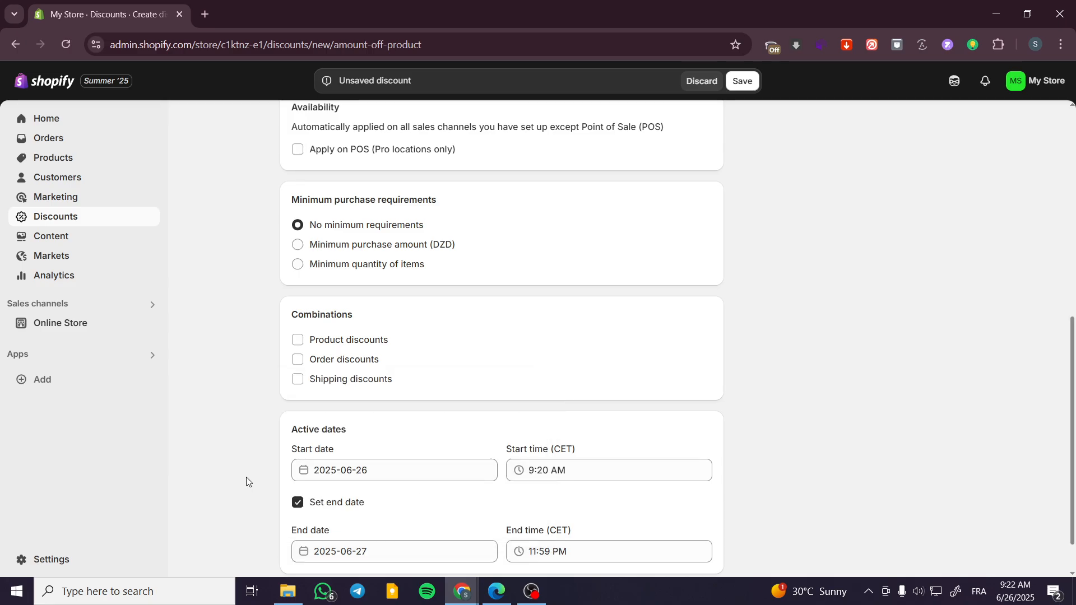
scroll(435, 457, "down", 1)
left_click(746, 80)
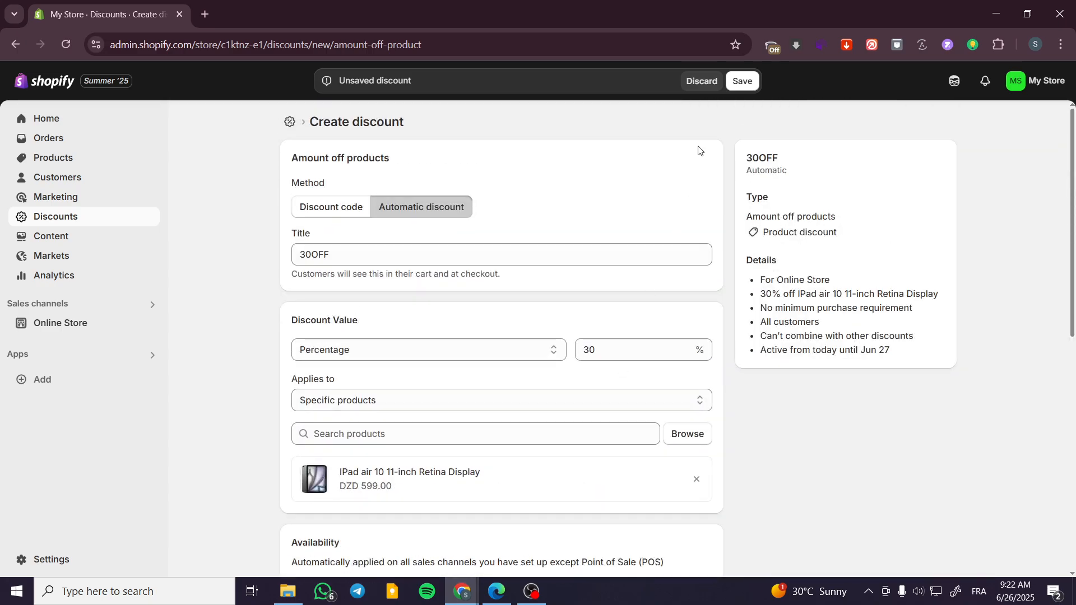
Step: Change the discount method to a discount code and enter the code "30OFF"
left_click(324, 216)
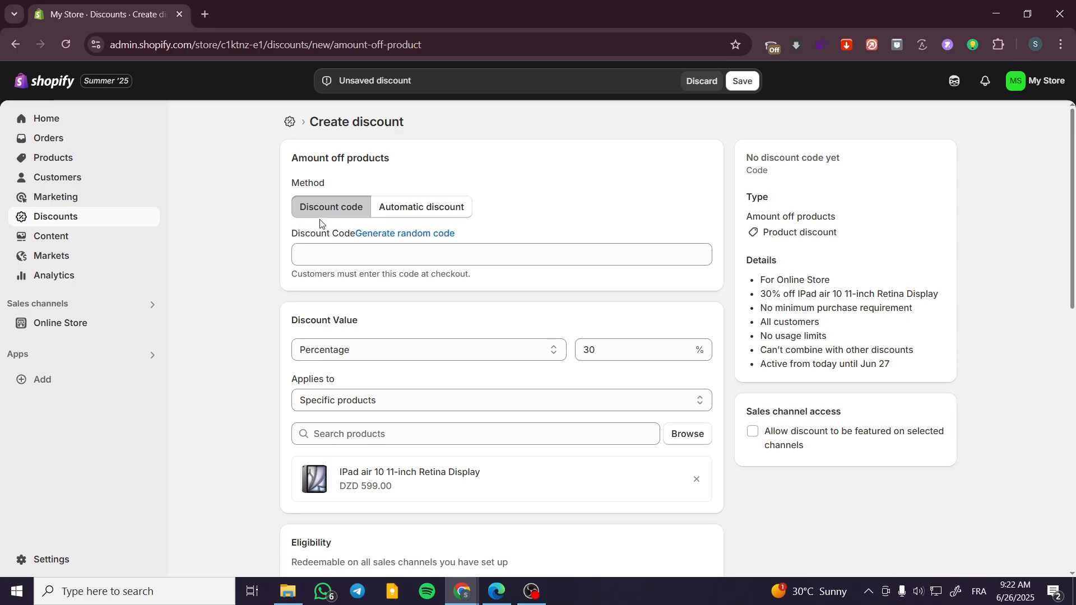
left_click(323, 259)
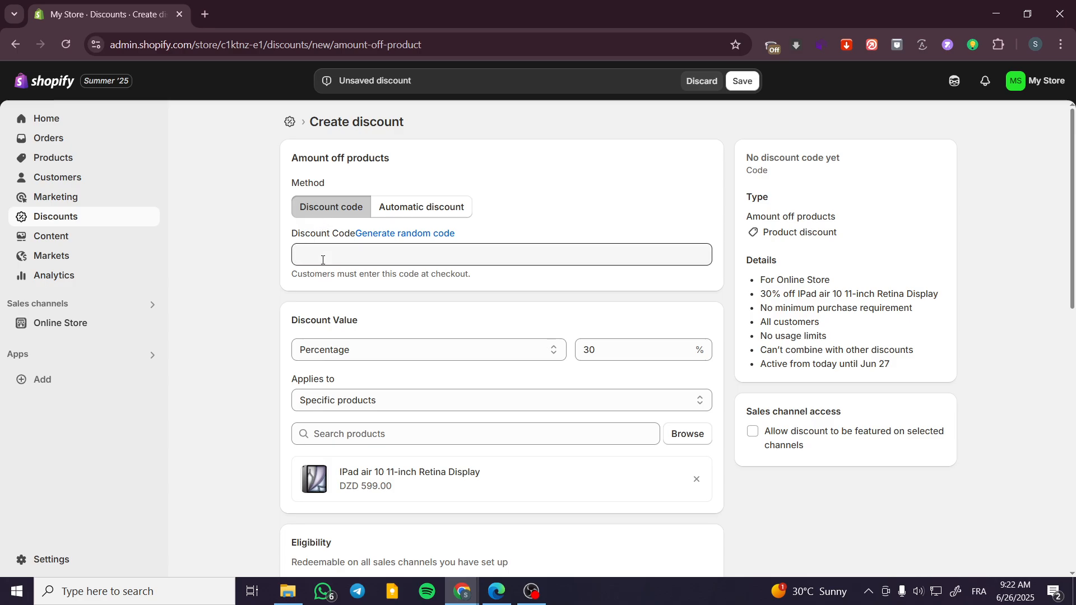
type("30OFF")
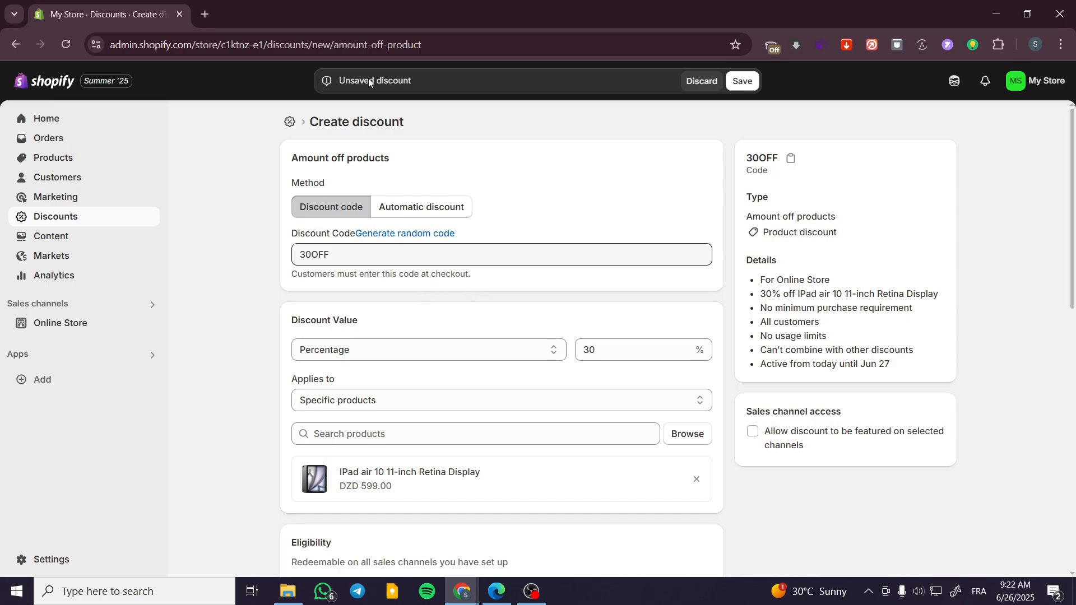
scroll(511, 277, "down", 3)
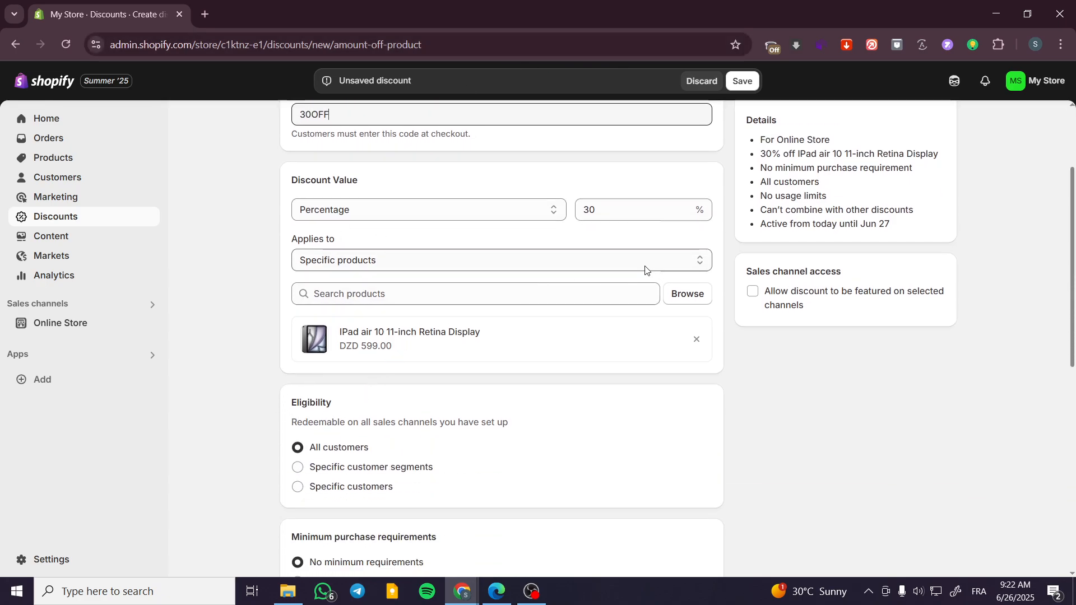
left_click(475, 254)
left_click(476, 255)
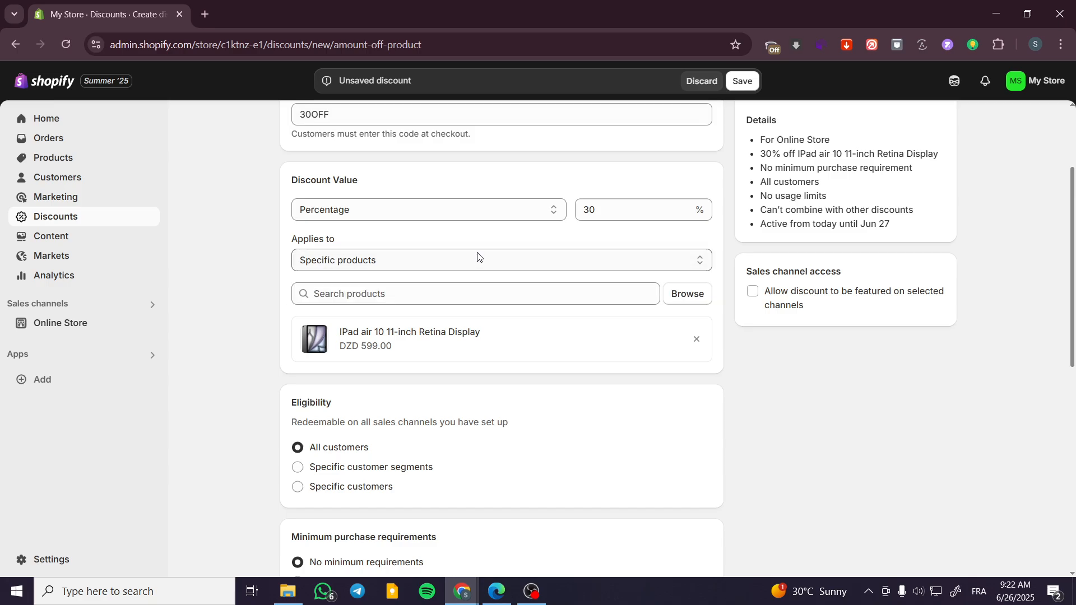
left_click(584, 258)
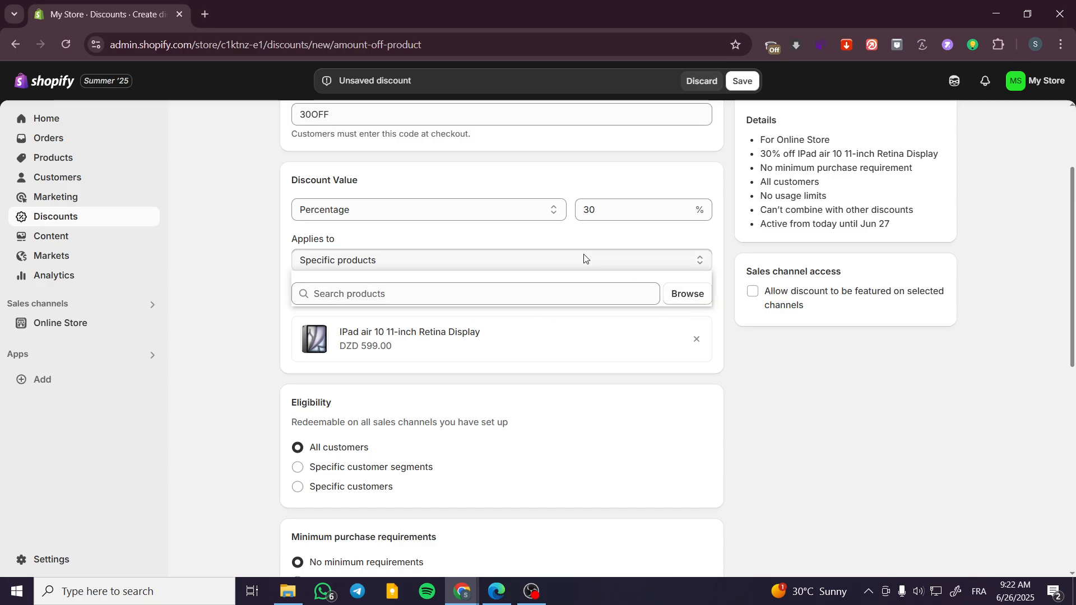
left_click(473, 231)
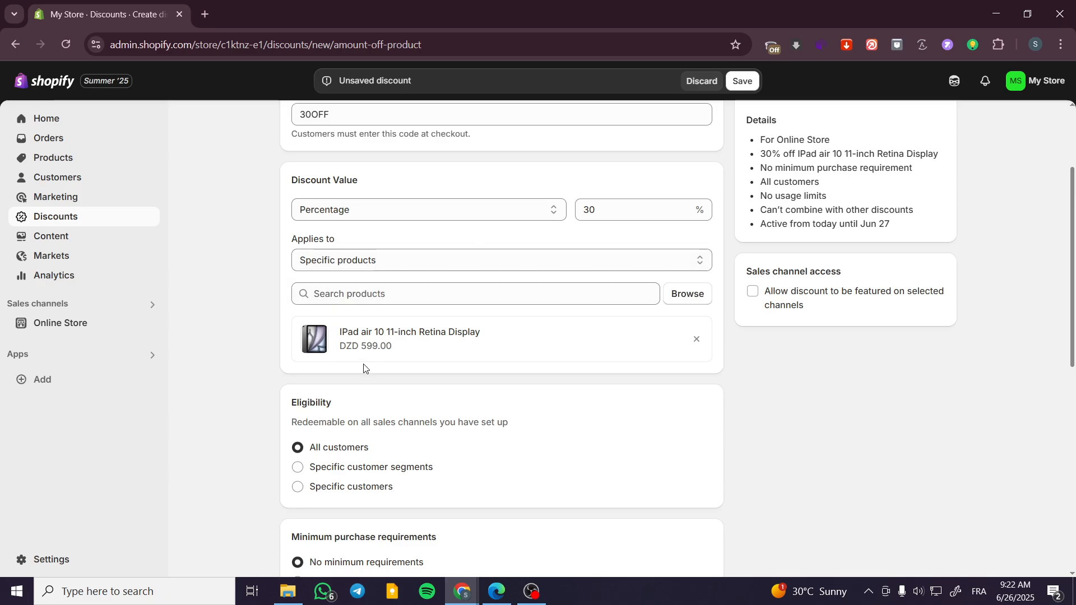
Step: Try the minimum purchase amount and minimum quantity requirements, and go back to no minimum requirements
scroll(401, 381, "down", 2)
left_click(368, 445)
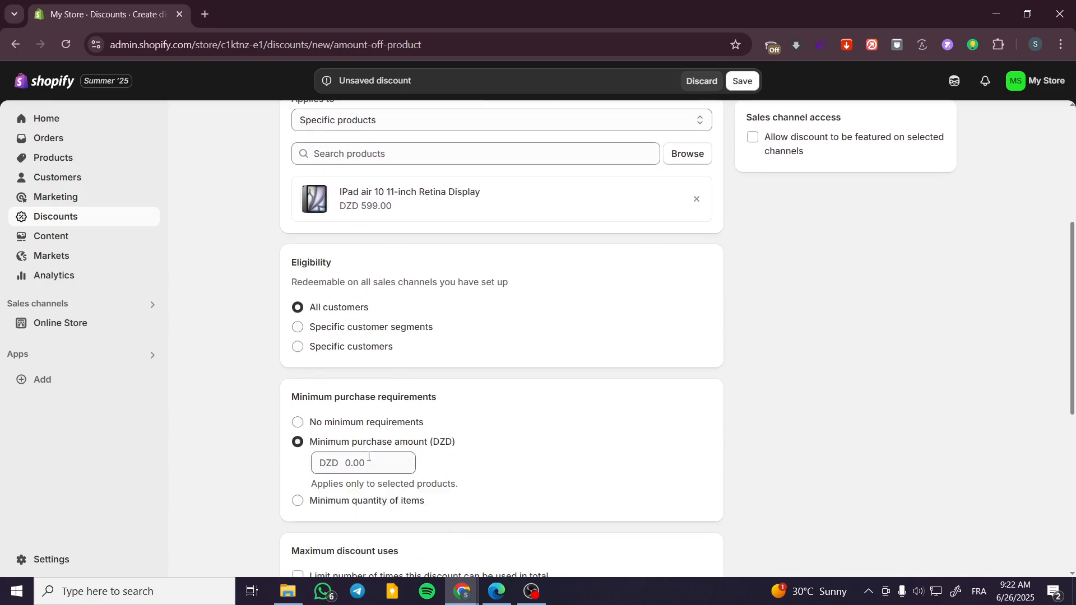
left_click(354, 500)
left_click(375, 424)
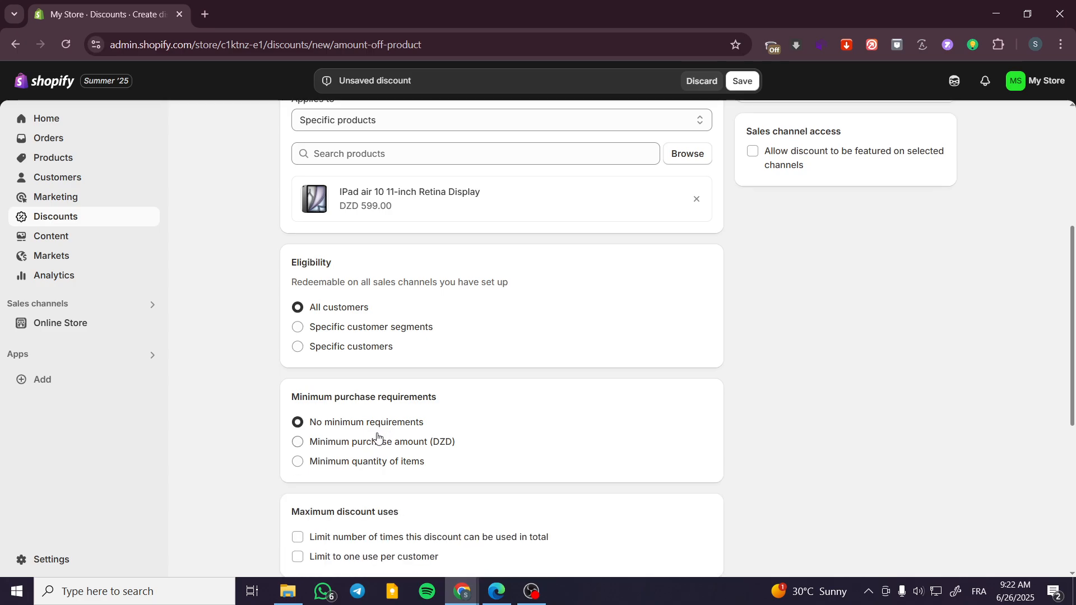
Step: Try allowing the code to combine with product discounts, and clear that option again
scroll(369, 437, "down", 2)
left_click(337, 492)
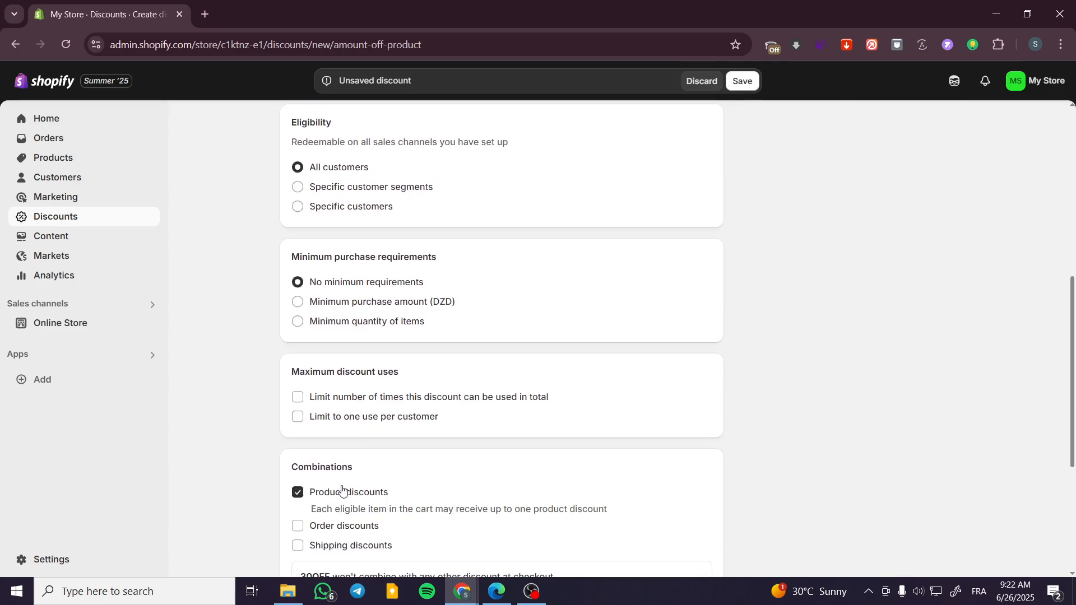
left_click(338, 491)
scroll(392, 442, "up", 8)
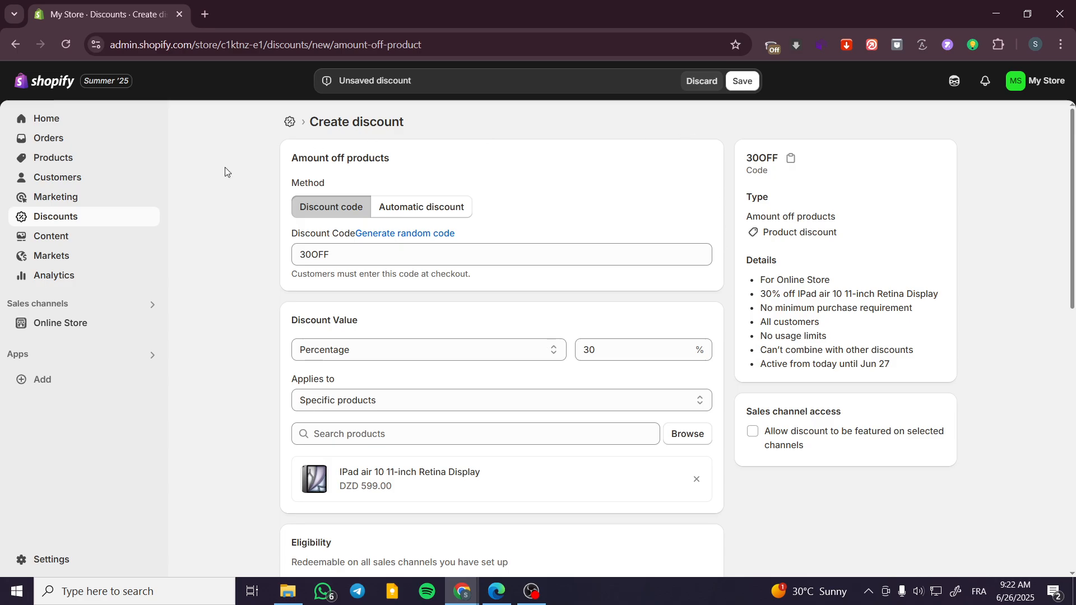